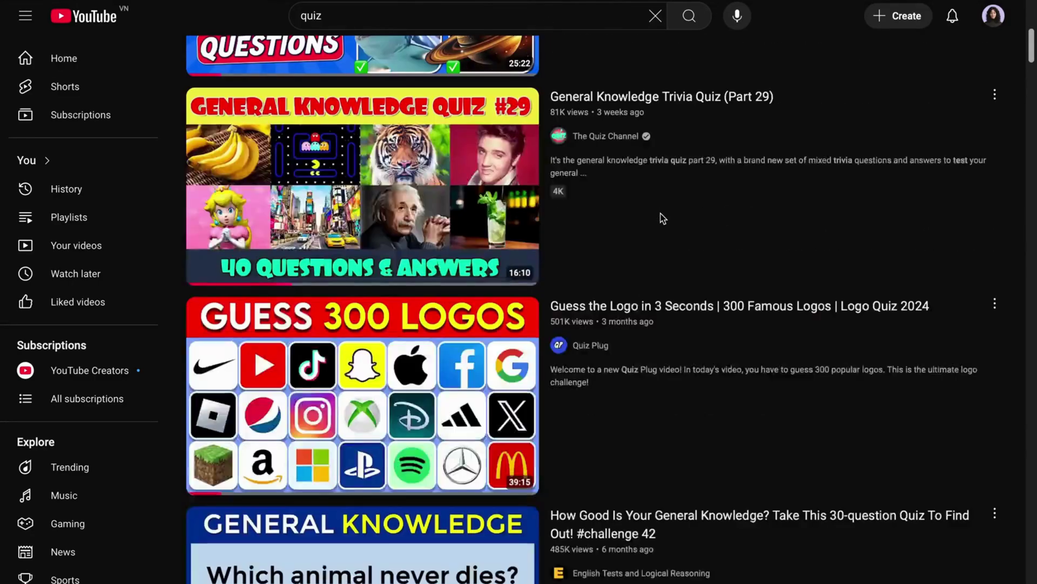
# - Browse YouTube's results for "quiz" to examine the formats and thumbnails of existing quiz videos
pyautogui.scroll(-20, 663, 218)
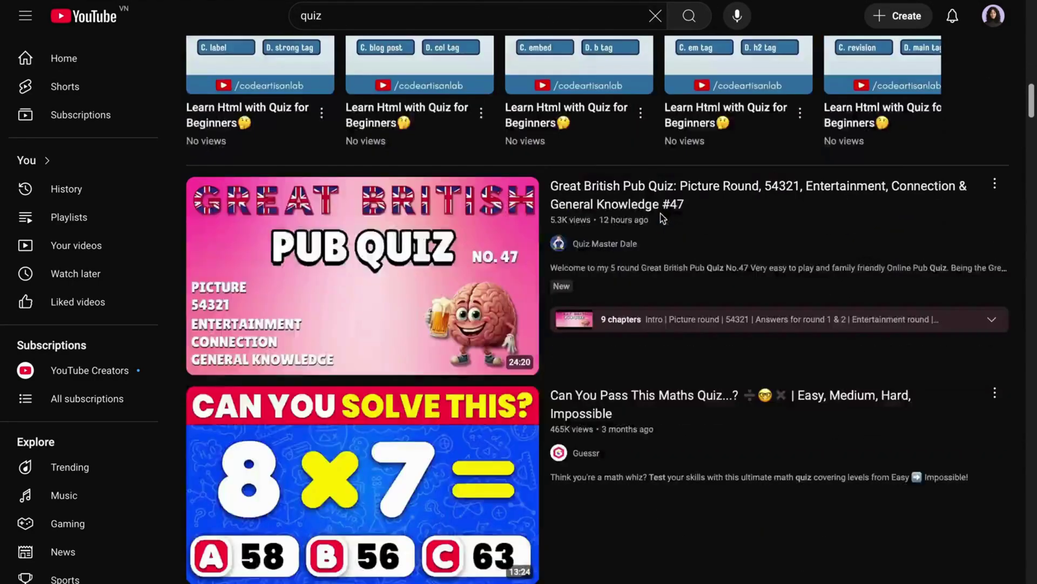
pyautogui.scroll(-20, 663, 218)
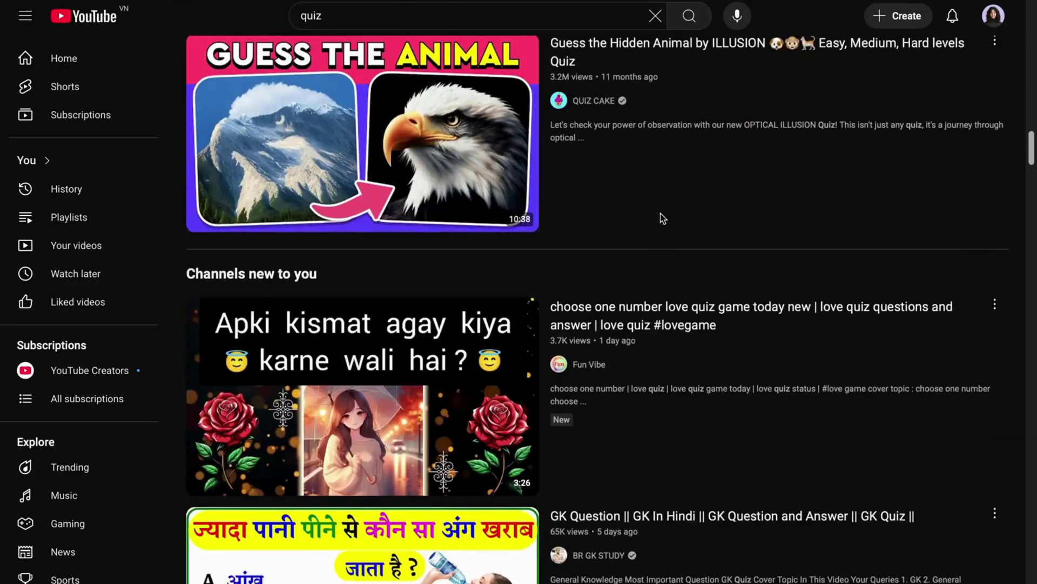
pyautogui.scroll(-20, 663, 218)
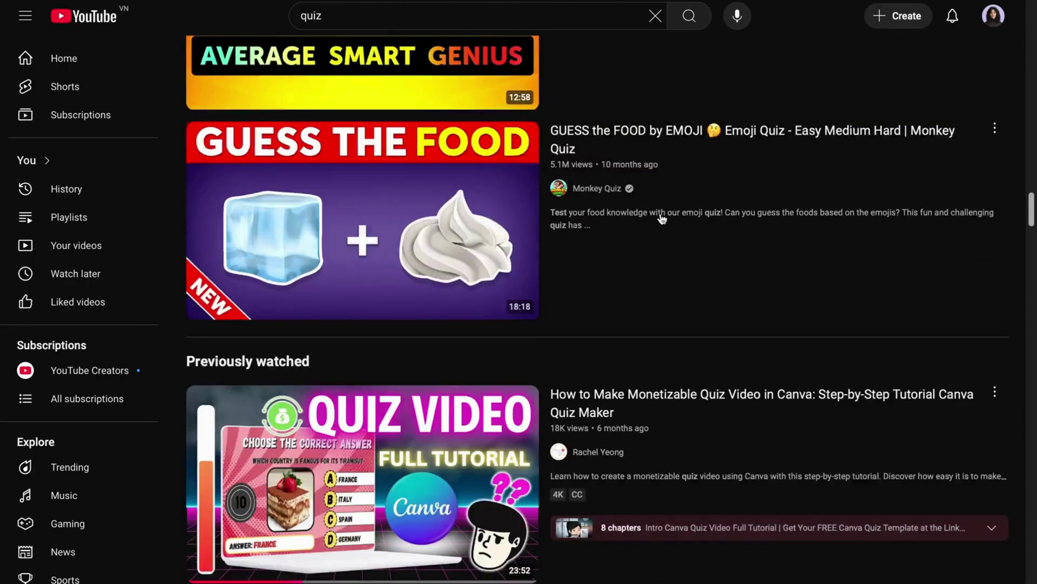
pyautogui.scroll(-20, 663, 219)
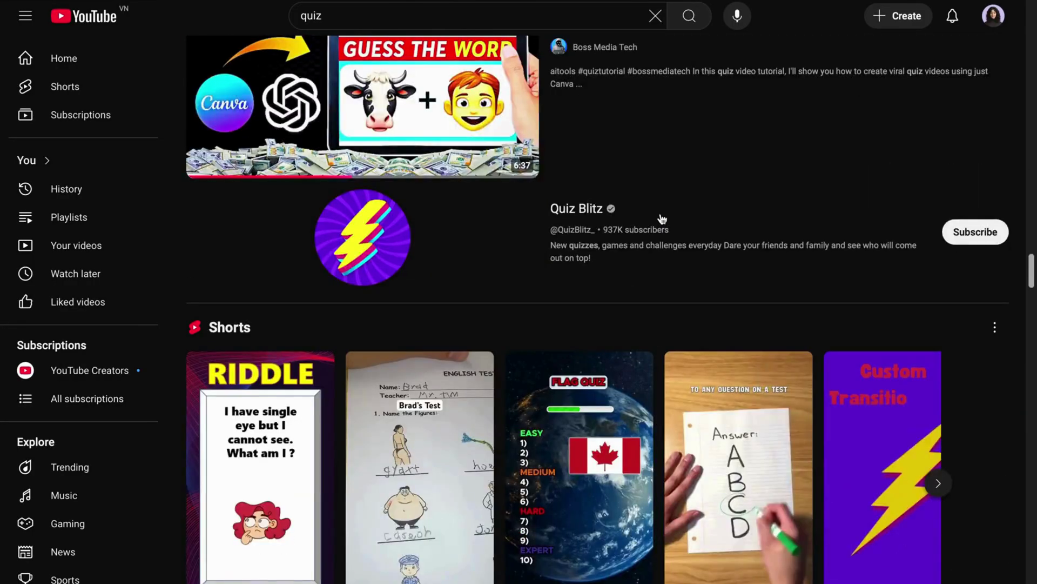
pyautogui.scroll(-20, 662, 218)
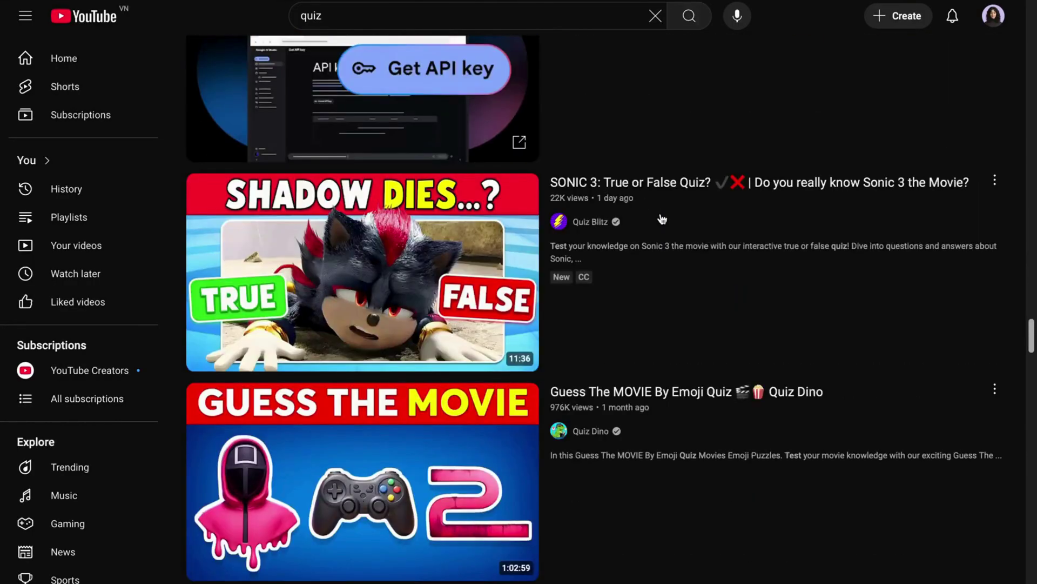
pyautogui.scroll(-20, 663, 219)
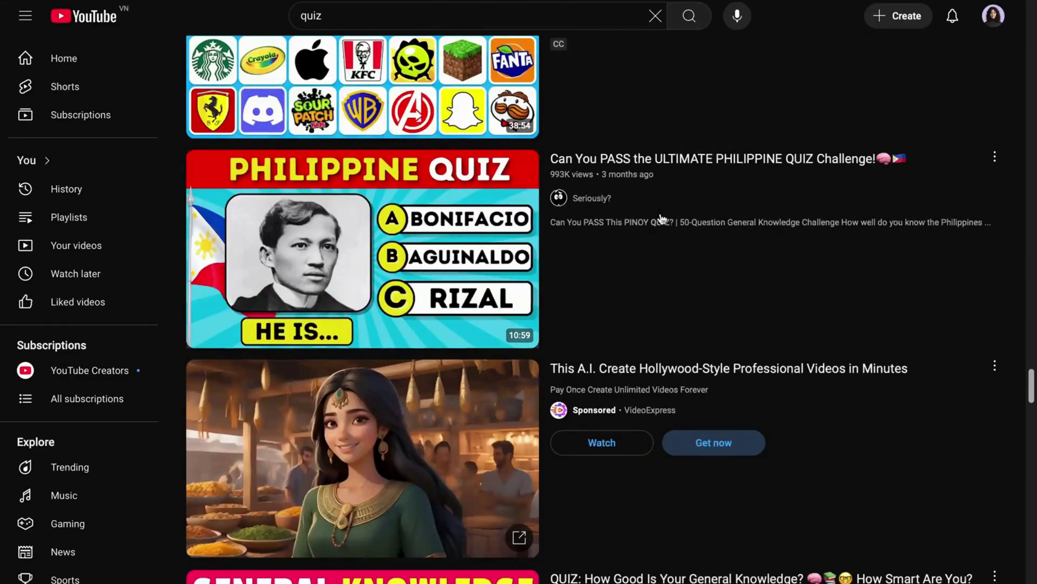
pyautogui.scroll(-20, 663, 218)
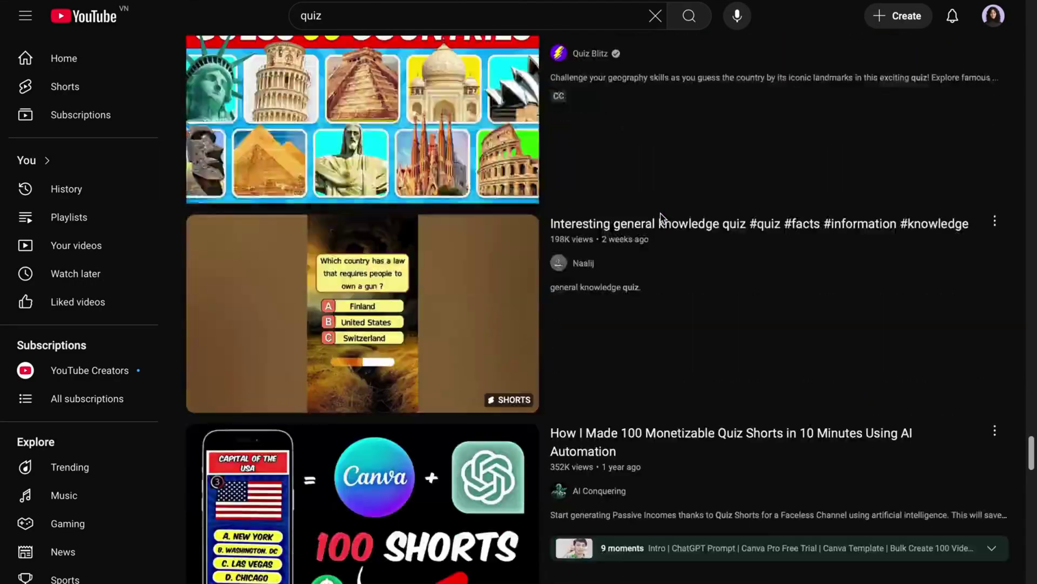
pyautogui.scroll(-8, 663, 219)
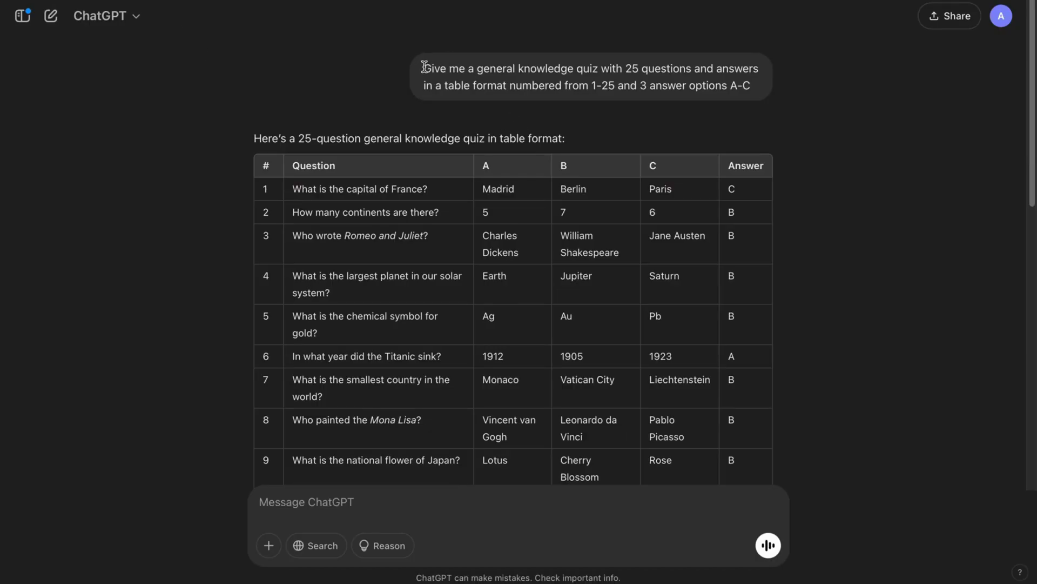
# - Highlight the 25-question general knowledge quiz prompt in ChatGPT and download the Google Sheets quiz table as comma-separated values (.csv)
pyautogui.moveTo(425, 66); pyautogui.dragTo(737, 83)
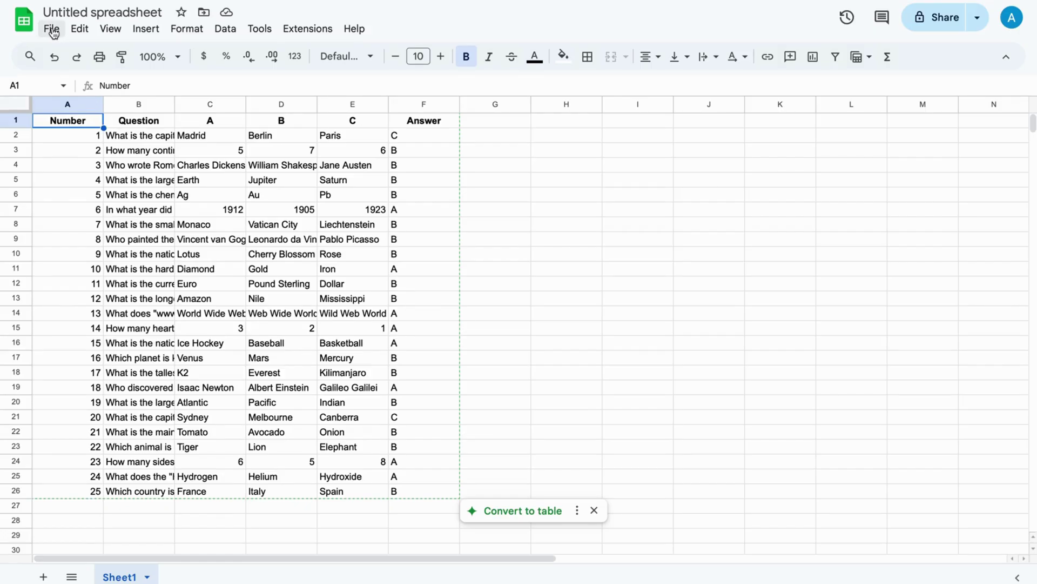
pyautogui.click(52, 29)
pyautogui.moveTo(105, 198)
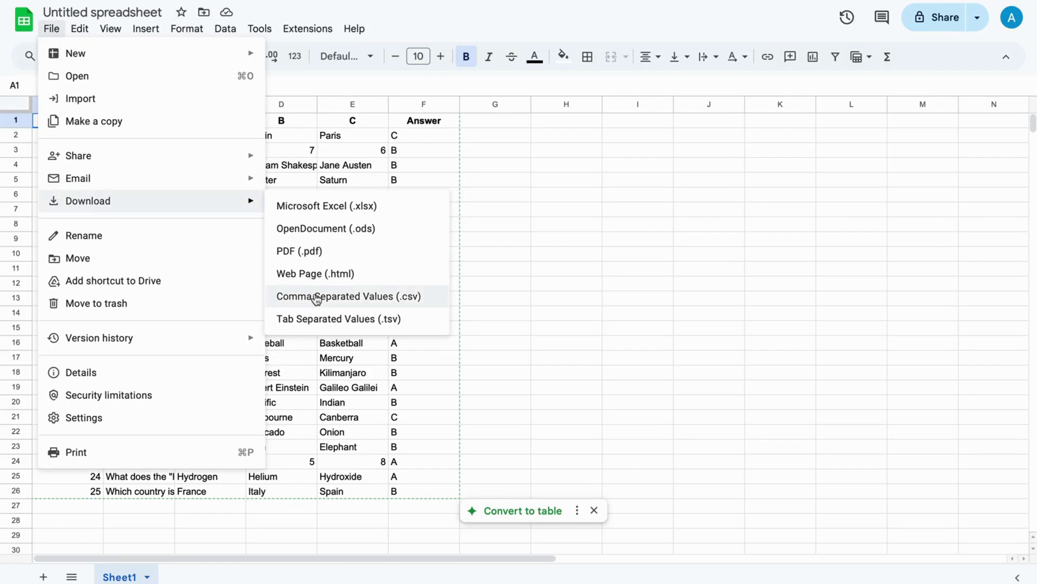
pyautogui.click(405, 304)
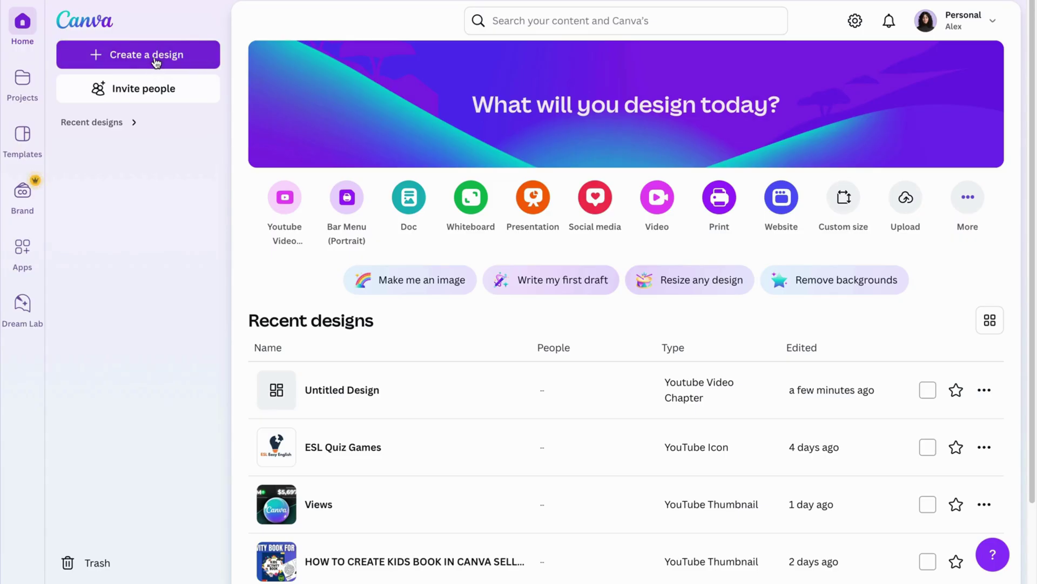
# - Create a new blank 1920 × 1080 YouTube Video Chapter design in Canva
pyautogui.click(156, 59)
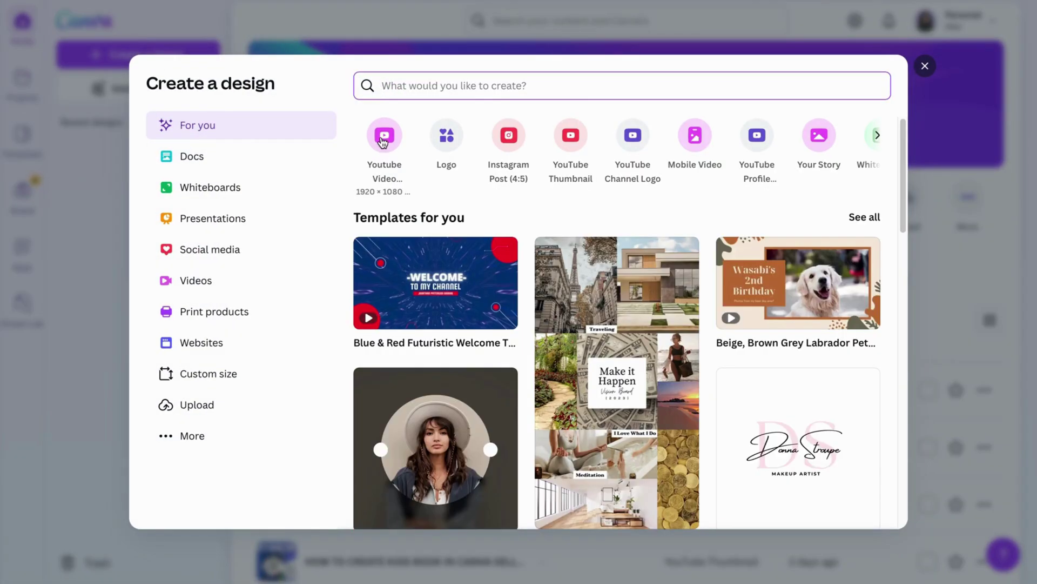
pyautogui.click(383, 140)
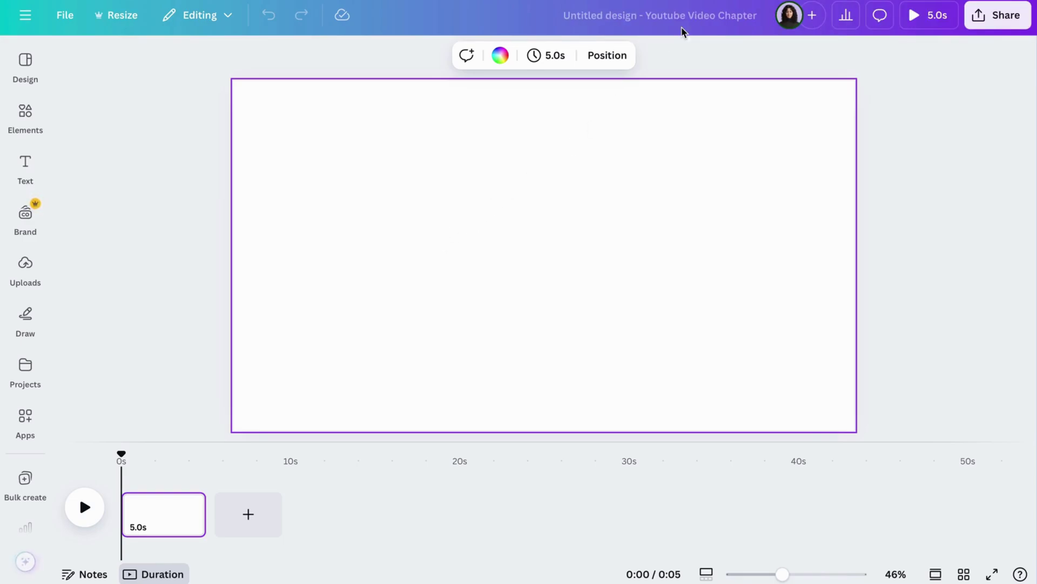
# - Try several background colours on the blank page
pyautogui.click(500, 55)
pyautogui.click(230, 411)
pyautogui.click(267, 411)
pyautogui.click(229, 449)
pyautogui.click(193, 452)
pyautogui.click(266, 336)
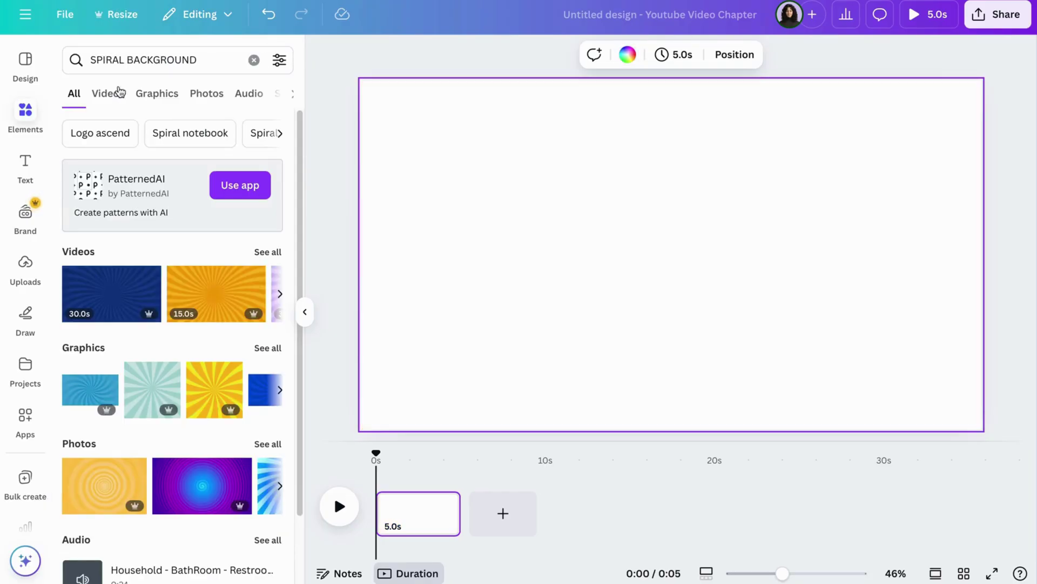
# - Try the blue and the orange spiral background videos on the page and delete both
pyautogui.click(104, 302)
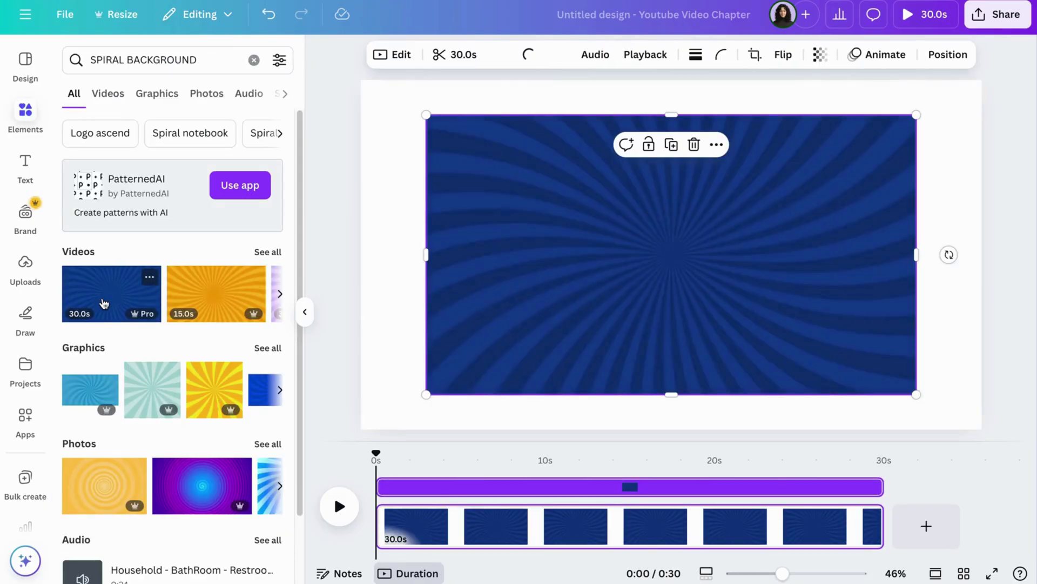
pyautogui.click(216, 293)
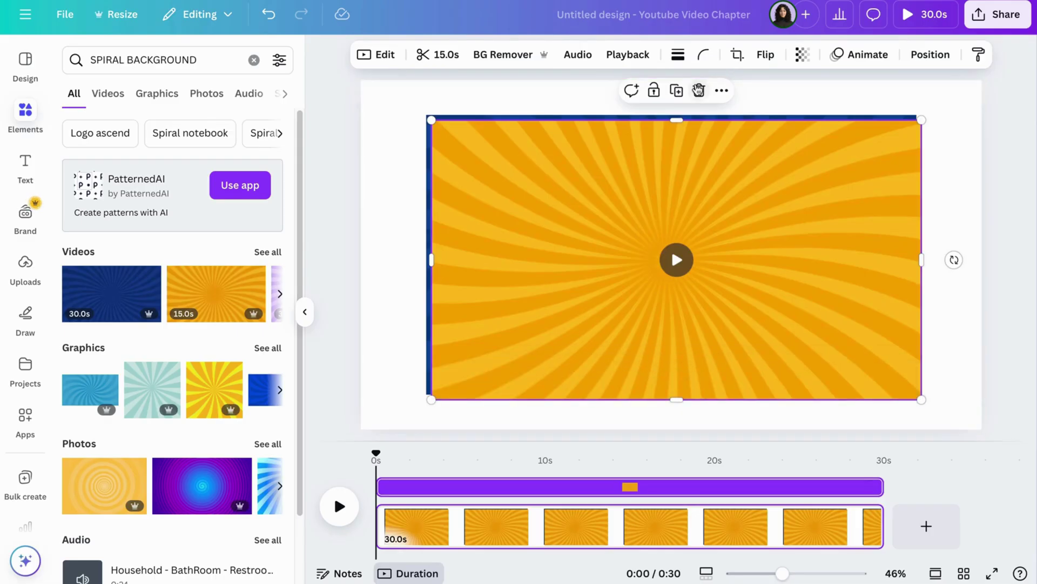
pyautogui.click(698, 90)
pyautogui.click(691, 142)
pyautogui.click(627, 54)
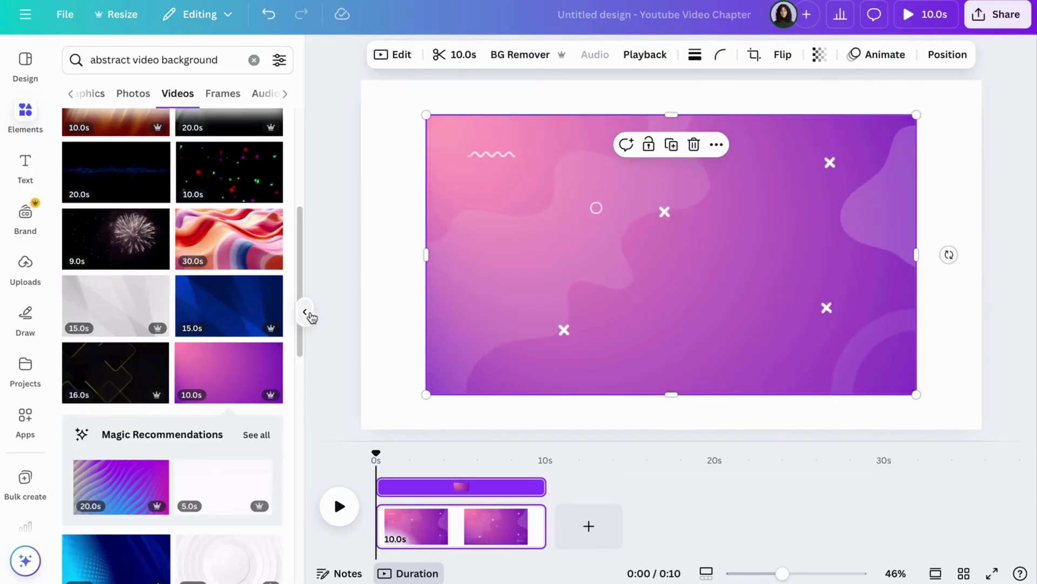
# - Set the pink-purple abstract video as the page's full background
pyautogui.click(305, 312)
pyautogui.rightClick(424, 230)
pyautogui.click(479, 535)
pyautogui.click(459, 298)
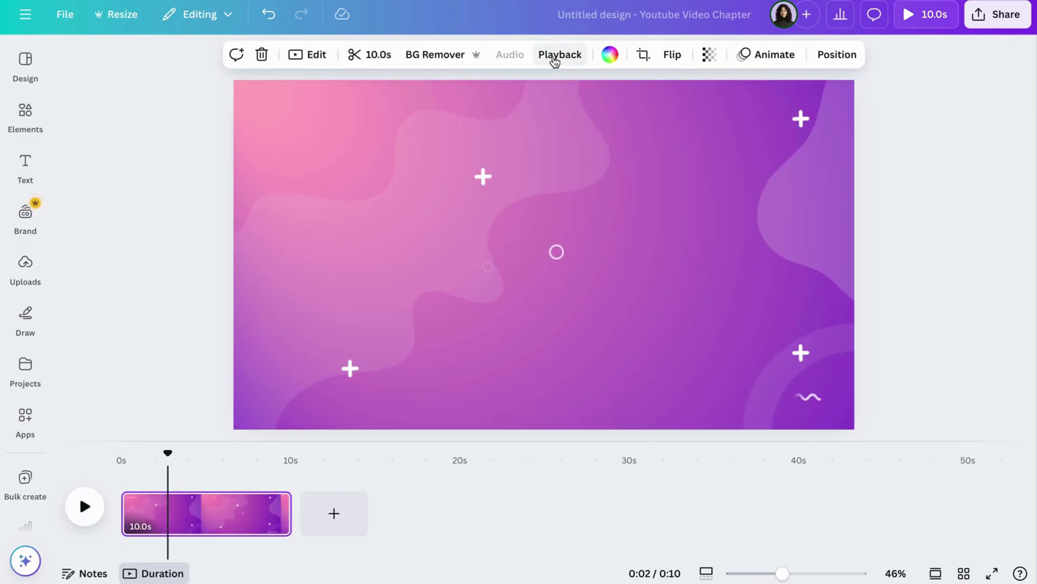
# - Slow down the background video's playback speed so that the clip lasts 40.2 s
pyautogui.click(555, 55)
pyautogui.moveTo(533, 113); pyautogui.dragTo(482, 120)
pyautogui.click(697, 382)
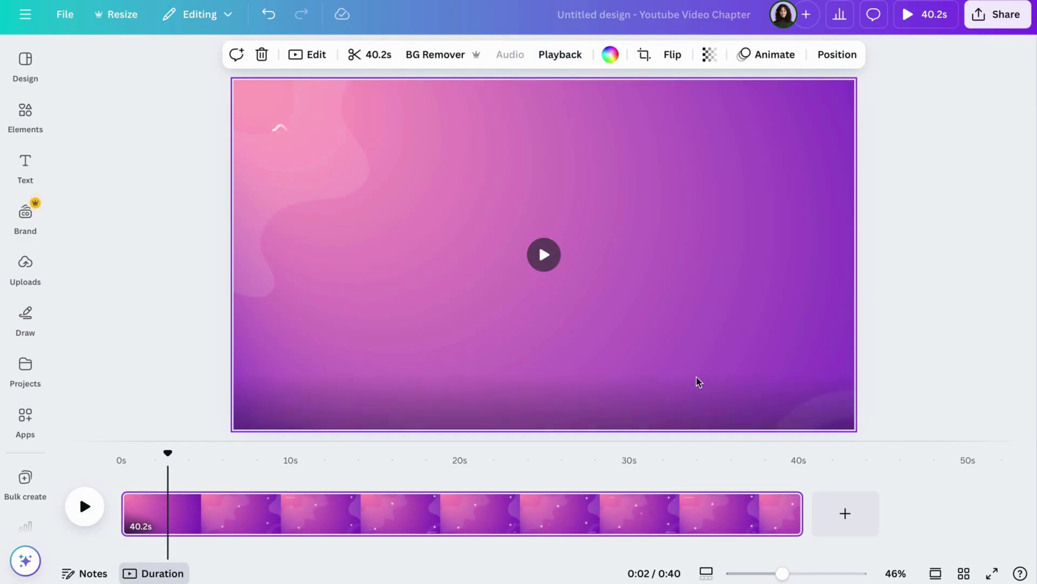
# - Split the background clip at about 20.8 s and delete the second part
pyautogui.click(78, 524)
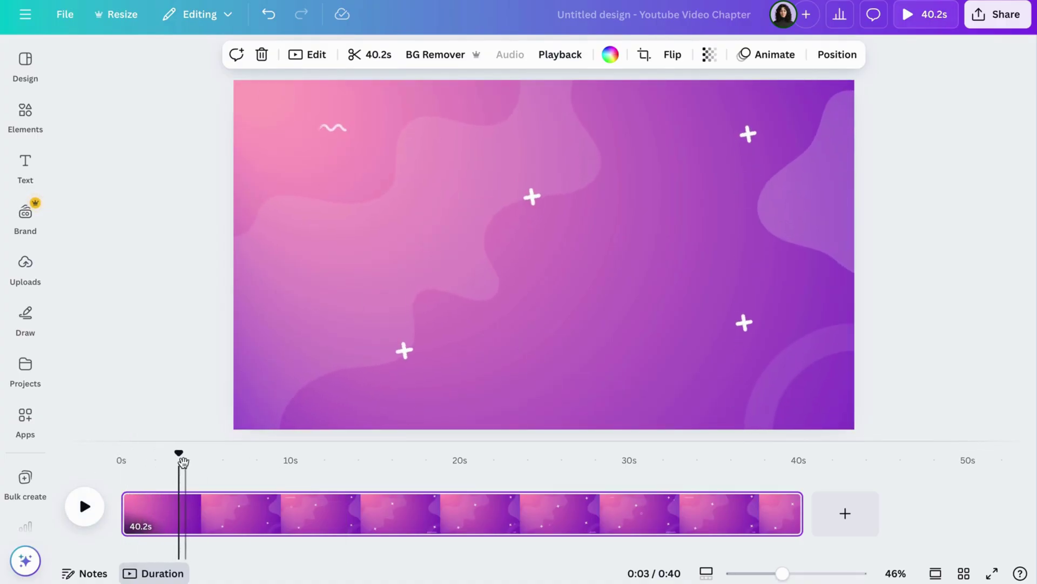
pyautogui.moveTo(182, 460); pyautogui.dragTo(545, 528)
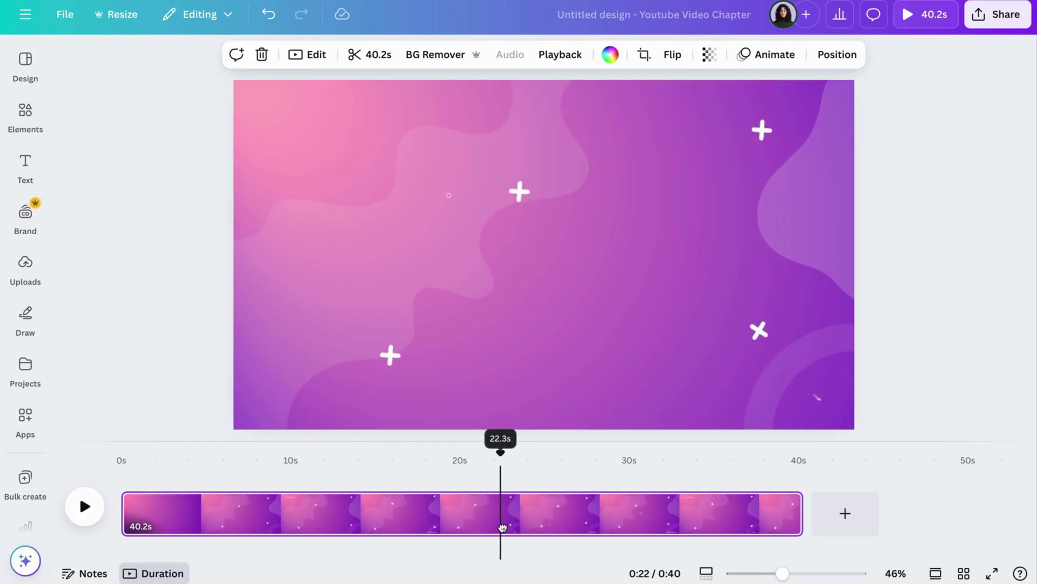
pyautogui.click(475, 526)
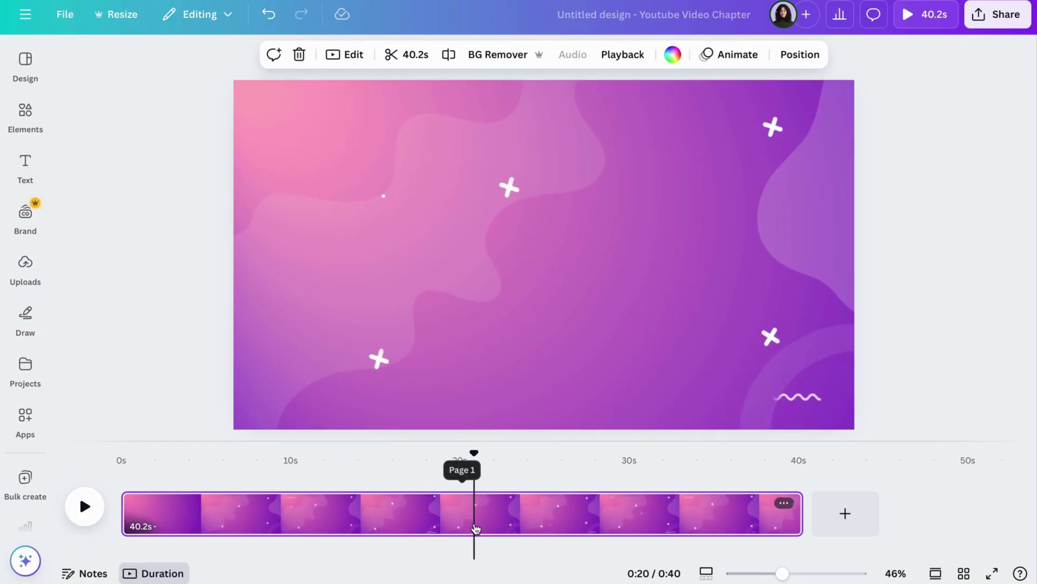
pyautogui.click(449, 54)
pyautogui.click(611, 514)
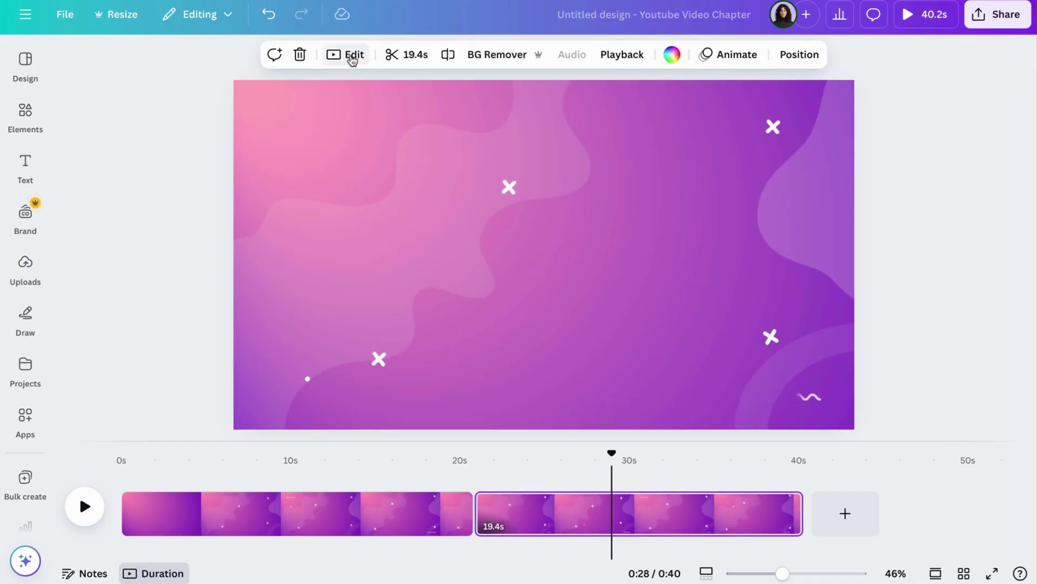
pyautogui.click(300, 54)
# - Add a heading text box reading "question" to the page
pyautogui.click(26, 167)
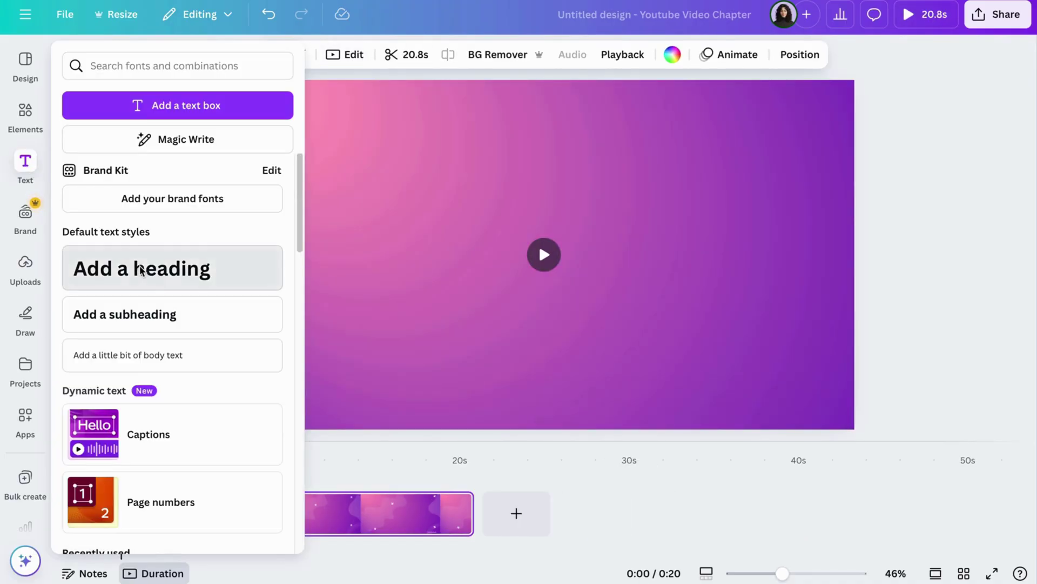
pyautogui.click(142, 270)
pyautogui.write('question')
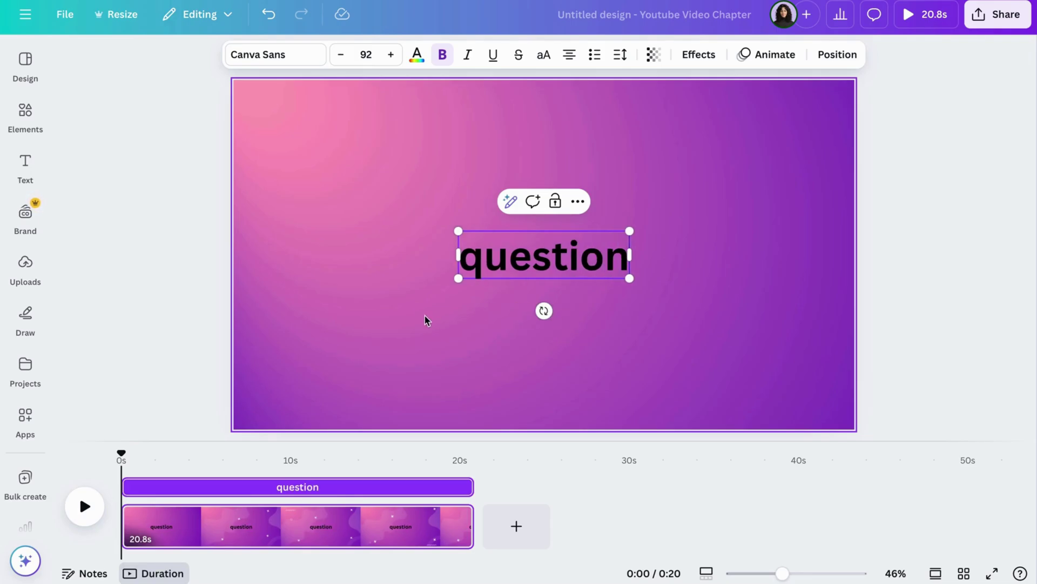
pyautogui.click(426, 320)
# - Add a heading reading "number", place it in the page's upper left corner, and move the "question" heading to the top centre
pyautogui.click(25, 167)
pyautogui.click(173, 266)
pyautogui.write('number')
pyautogui.click(410, 323)
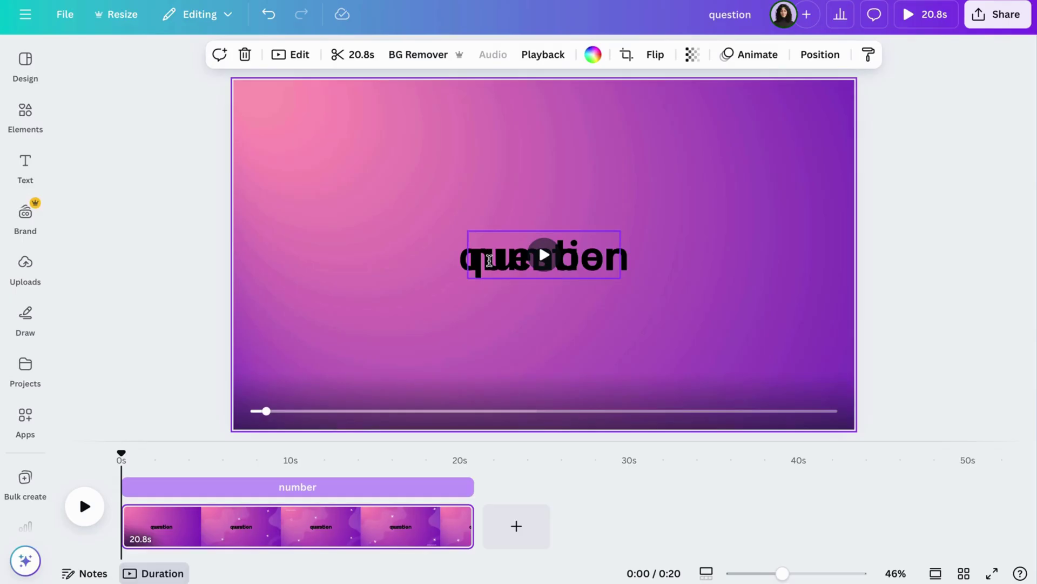
pyautogui.moveTo(492, 260); pyautogui.dragTo(272, 121)
pyautogui.moveTo(529, 254); pyautogui.dragTo(556, 121)
pyautogui.click(546, 174)
# - Add separate headings reading "a" and "b" and stack them on the right half of the page
pyautogui.click(26, 167)
pyautogui.click(162, 266)
pyautogui.write('a')
pyautogui.click(468, 333)
pyautogui.click(25, 168)
pyautogui.click(117, 266)
pyautogui.click(466, 264)
pyautogui.click(281, 19)
pyautogui.click(25, 167)
pyautogui.click(109, 268)
pyautogui.write('b')
pyautogui.click(393, 309)
# - Add headings reading "c" and "answer" below the "b" heading, and move the square image frame under the "number" heading
pyautogui.moveTo(30, 165)
pyautogui.click(123, 268)
pyautogui.write('c')
pyautogui.click(141, 268)
pyautogui.write('abs')
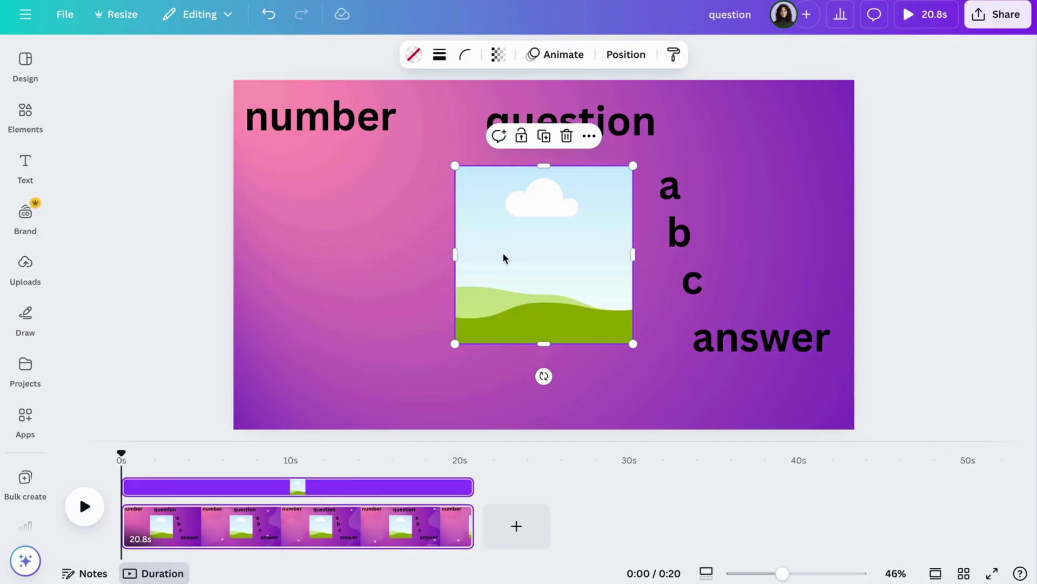
pyautogui.moveTo(507, 262); pyautogui.dragTo(335, 262)
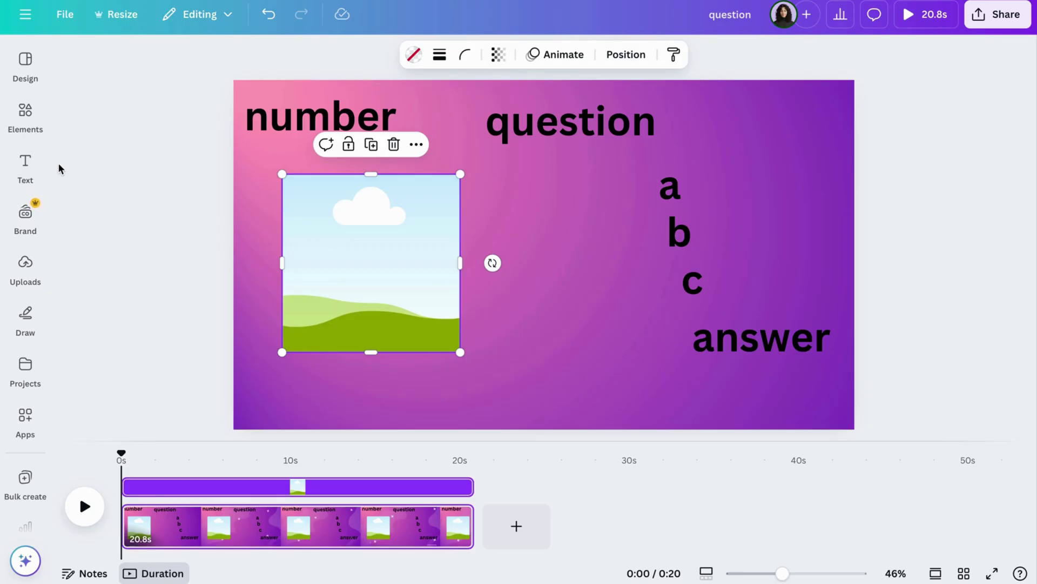
# - Search the elements for "loading bar timer" videos and insert the 11-second purple clip with the green progress bar
pyautogui.click(26, 115)
pyautogui.click(157, 65)
pyautogui.click(254, 66)
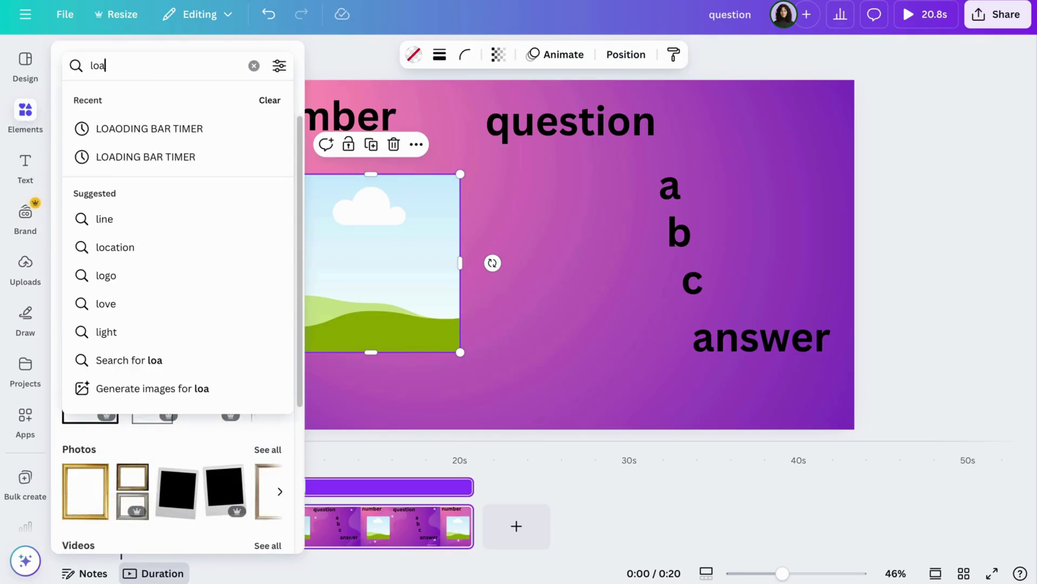
pyautogui.write('loading bar timer')
pyautogui.press('Return')
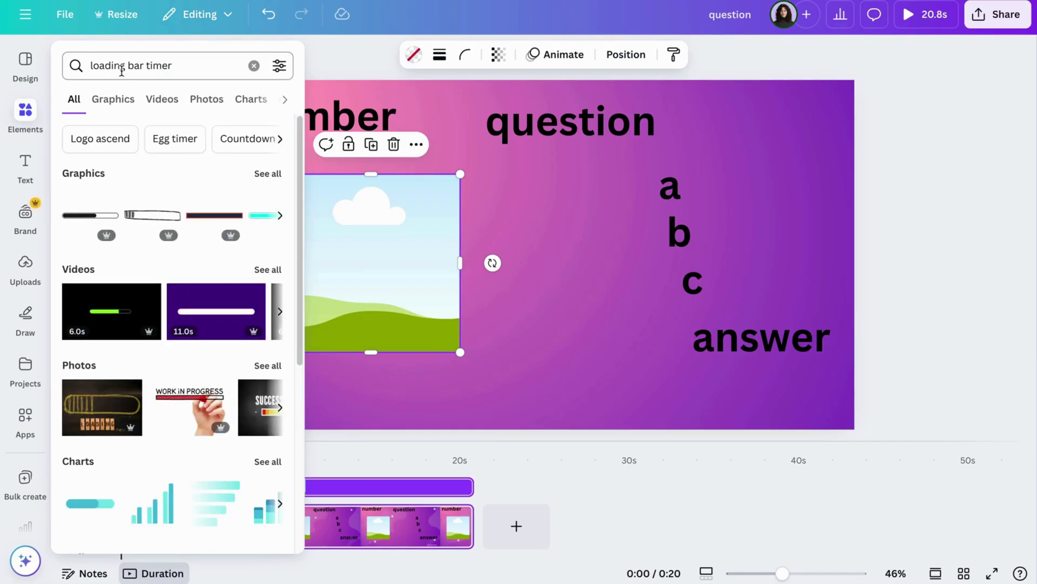
pyautogui.click(264, 269)
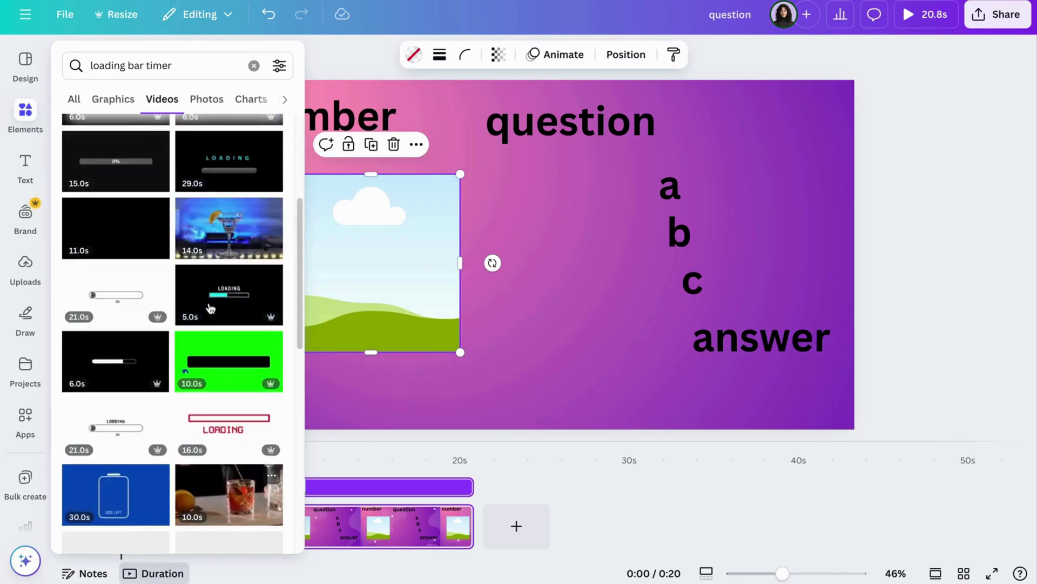
pyautogui.click(235, 194)
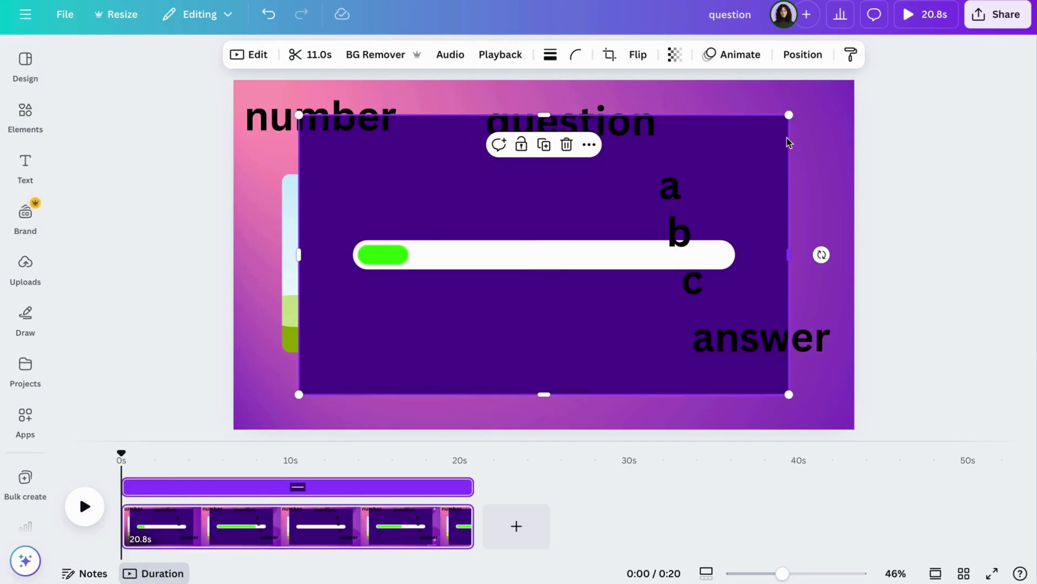
# - Crop the purple timer video tightly around its white and green progress bar
pyautogui.moveTo(548, 120); pyautogui.dragTo(552, 242)
pyautogui.click(548, 384)
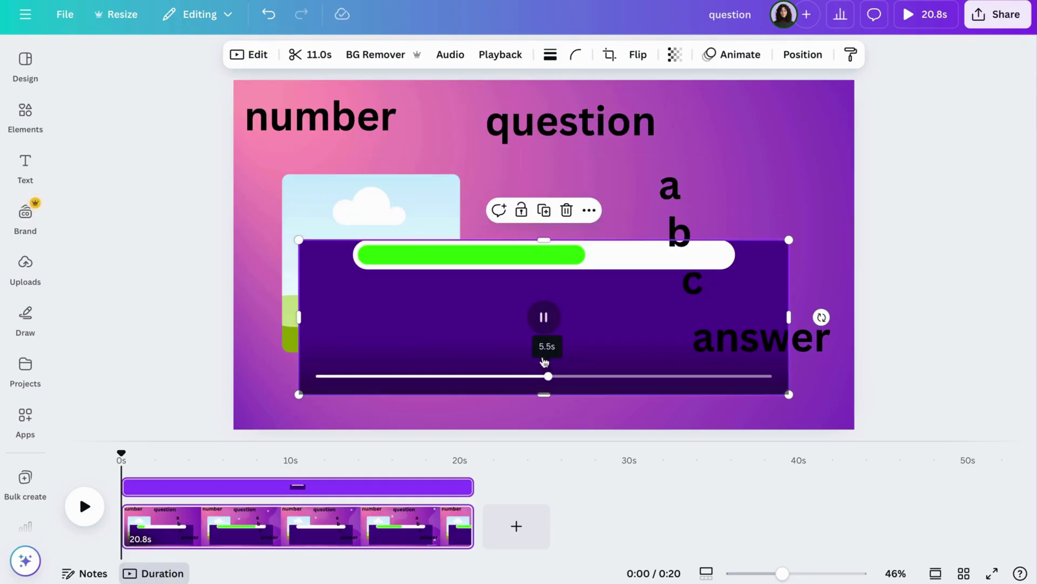
pyautogui.moveTo(551, 382); pyautogui.dragTo(562, 268)
pyautogui.moveTo(782, 573); pyautogui.dragTo(797, 573)
pyautogui.moveTo(547, 276); pyautogui.dragTo(547, 275)
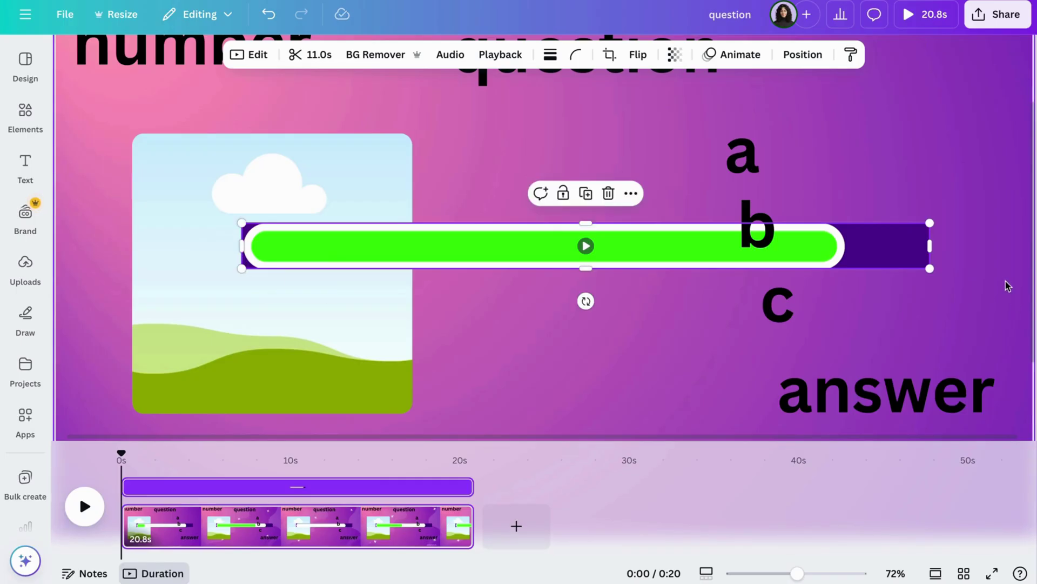
pyautogui.moveTo(930, 246); pyautogui.dragTo(896, 251)
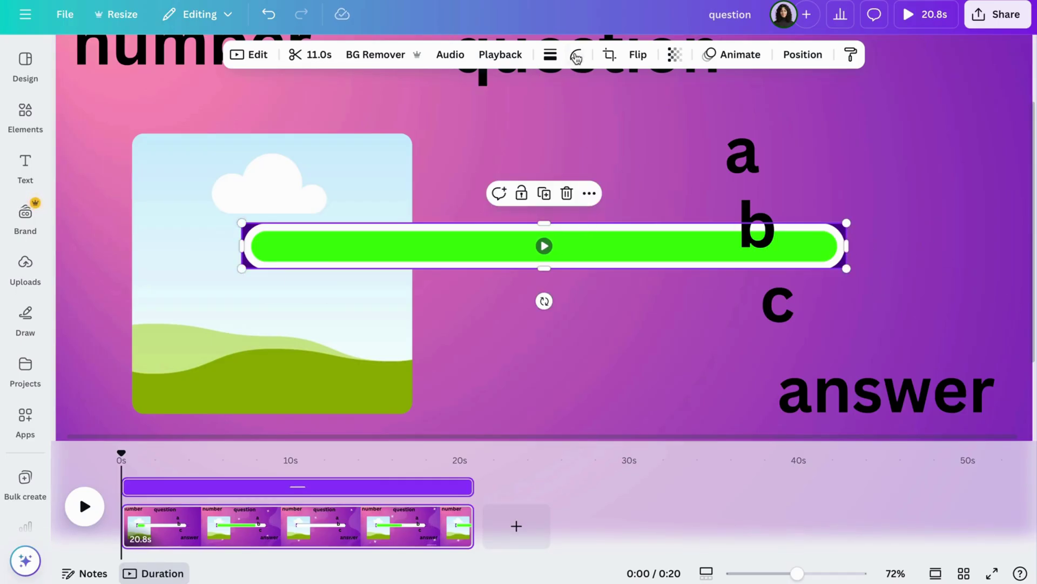
# - Set the timer bar's corner rounding to 100 and move the bar below the image frame near the page's bottom edge
pyautogui.click(577, 56)
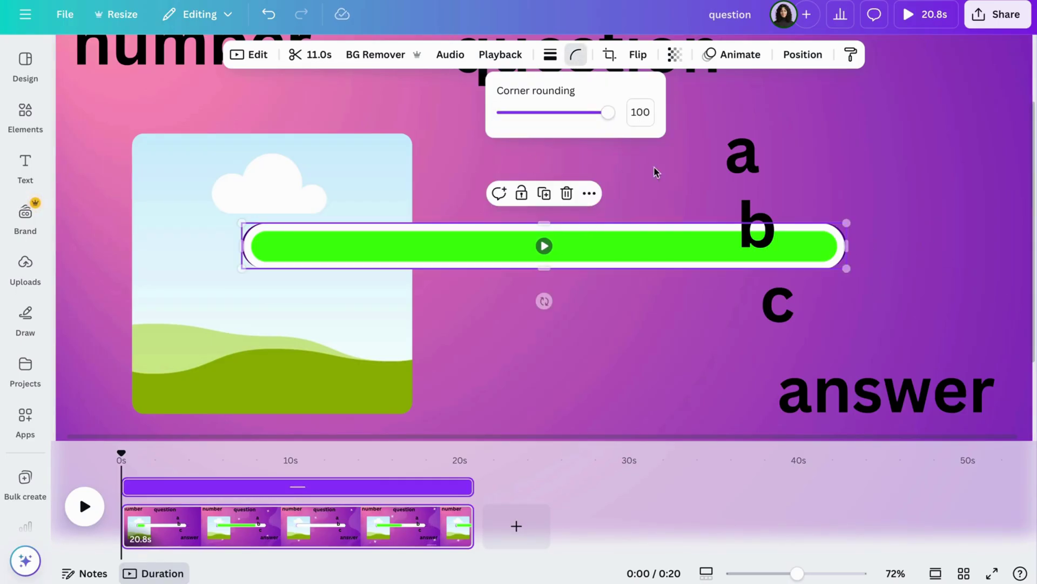
pyautogui.moveTo(799, 572); pyautogui.dragTo(781, 572)
pyautogui.moveTo(625, 249); pyautogui.dragTo(578, 382)
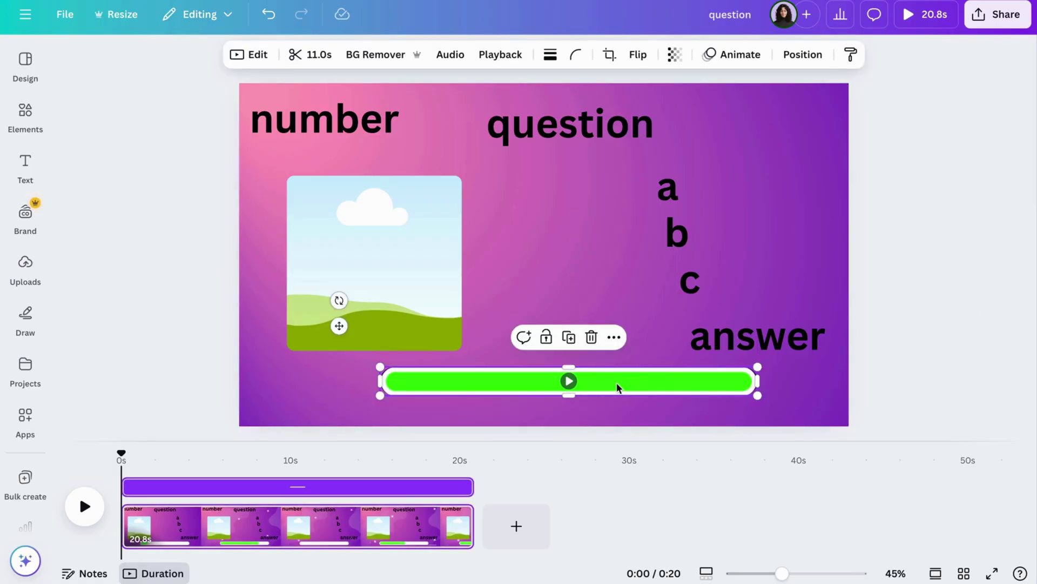
# - Rotate the timer bar until it stands nearly upright and move it to the page's left edge
pyautogui.moveTo(340, 300); pyautogui.dragTo(631, 332)
pyautogui.click(85, 508)
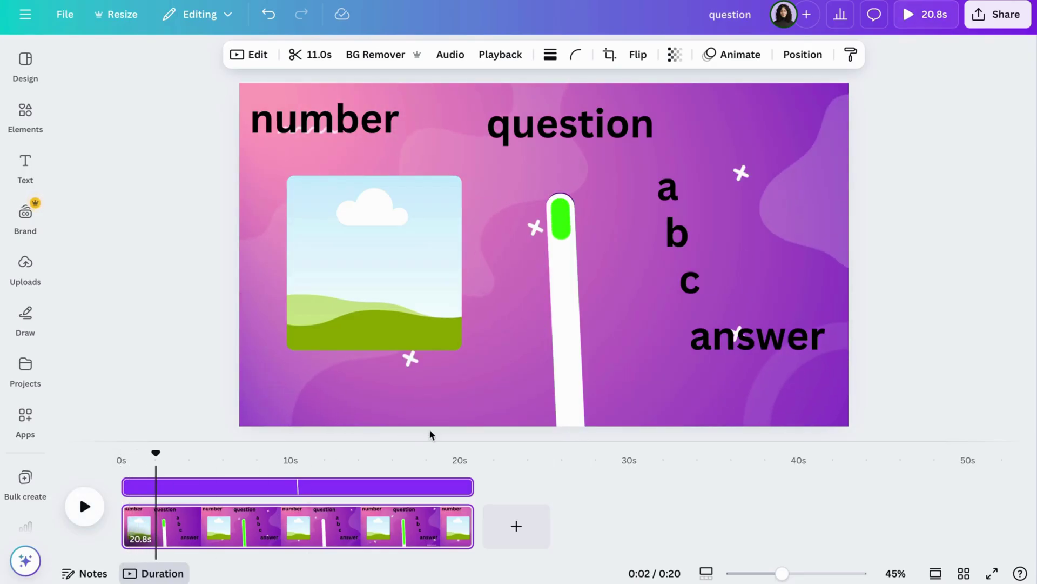
pyautogui.click(574, 342)
pyautogui.moveTo(522, 369); pyautogui.dragTo(595, 382)
pyautogui.moveTo(575, 345); pyautogui.dragTo(264, 250)
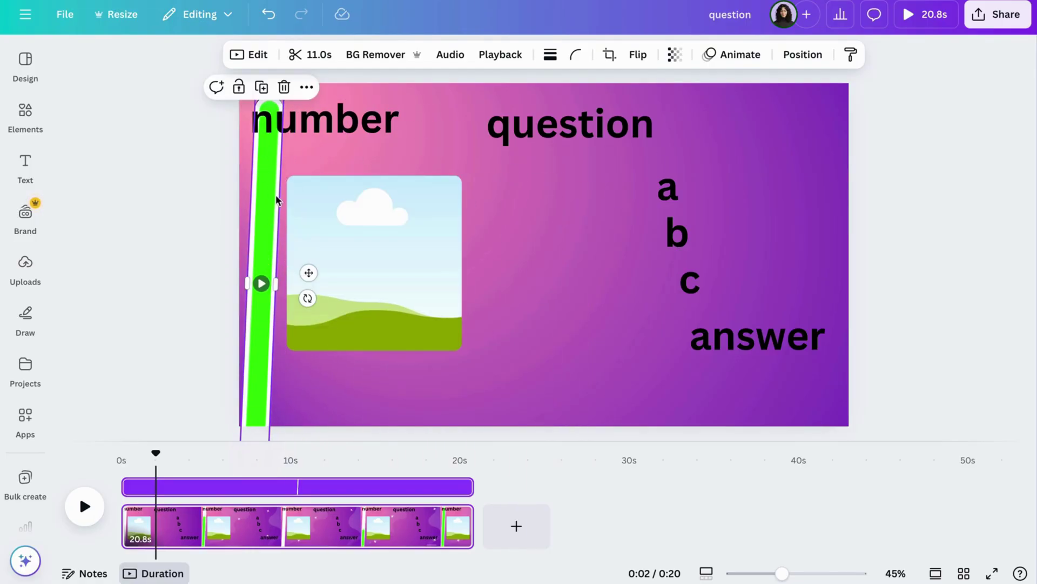
# - Straighten the timer bar to vertical along the page's left edge and shift the image frame slightly right beside it
pyautogui.moveTo(324, 215); pyautogui.dragTo(466, 226)
pyautogui.click(264, 218)
pyautogui.moveTo(310, 275); pyautogui.dragTo(340, 321)
pyautogui.moveTo(266, 118); pyautogui.dragTo(275, 214)
pyautogui.moveTo(327, 341); pyautogui.dragTo(308, 270)
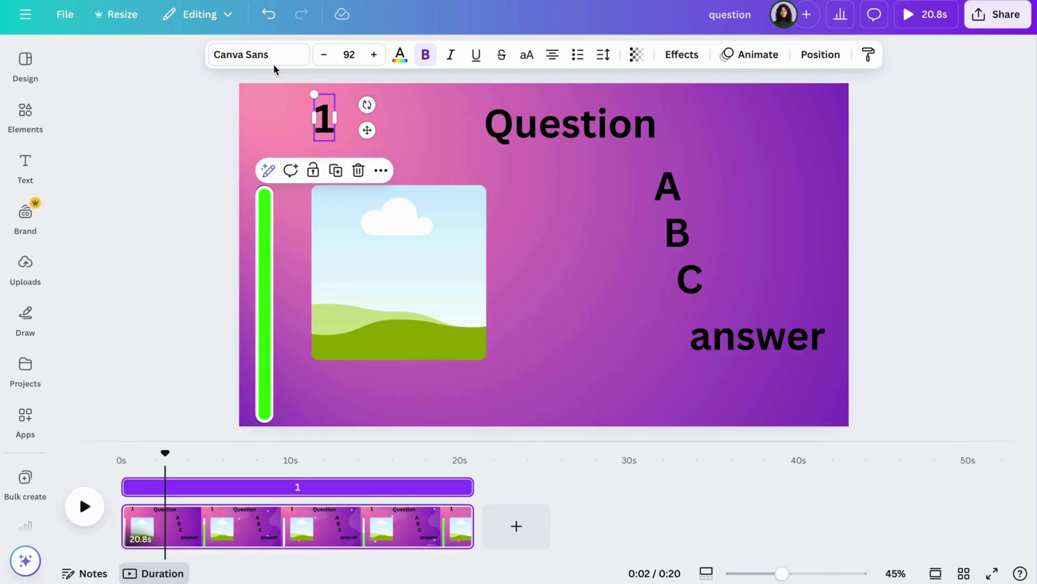
# - Change the font to Bernoru across the whole design and recolor all black text to white
pyautogui.click(258, 54)
pyautogui.click(133, 508)
pyautogui.click(178, 528)
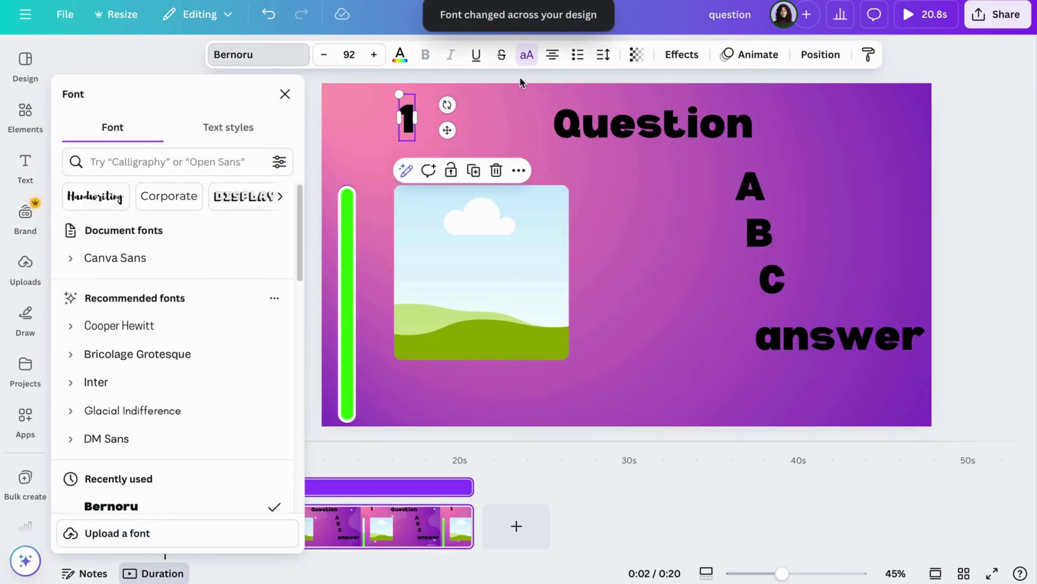
pyautogui.click(400, 54)
pyautogui.click(276, 379)
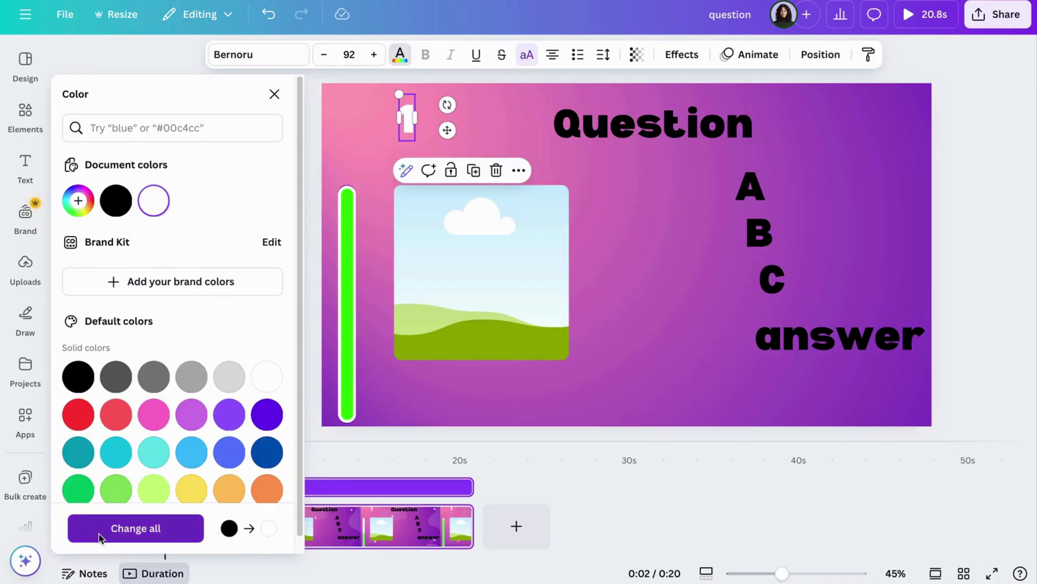
pyautogui.click(132, 521)
pyautogui.press('Escape')
# - Search the elements for "paris", enlarge the image frame slightly and move it down beside the timer bar
pyautogui.click(468, 286)
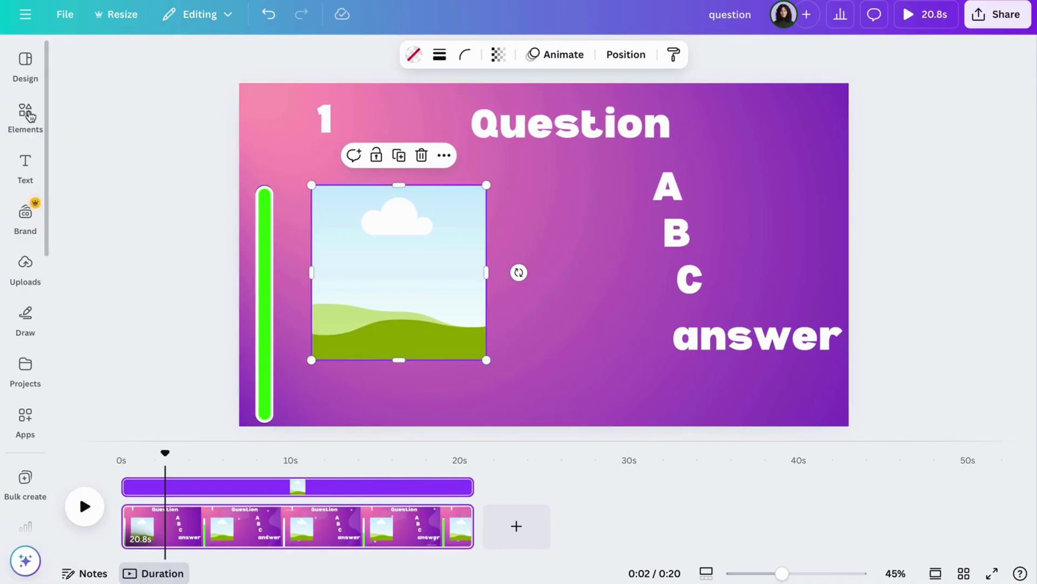
pyautogui.moveTo(30, 117)
pyautogui.click(254, 65)
pyautogui.write('Paris')
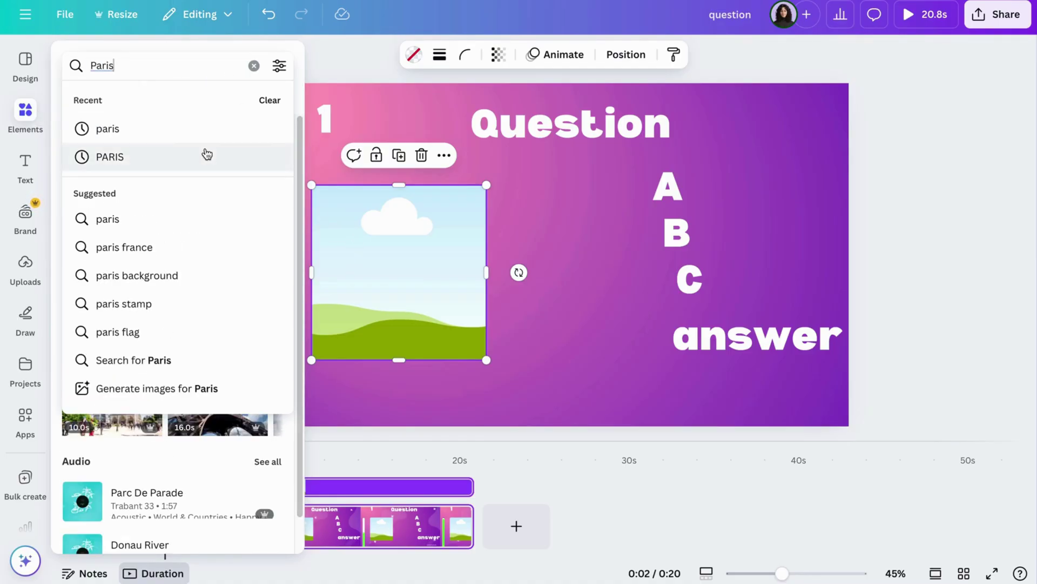
pyautogui.click(171, 135)
pyautogui.click(414, 278)
pyautogui.moveTo(487, 185); pyautogui.dragTo(509, 161)
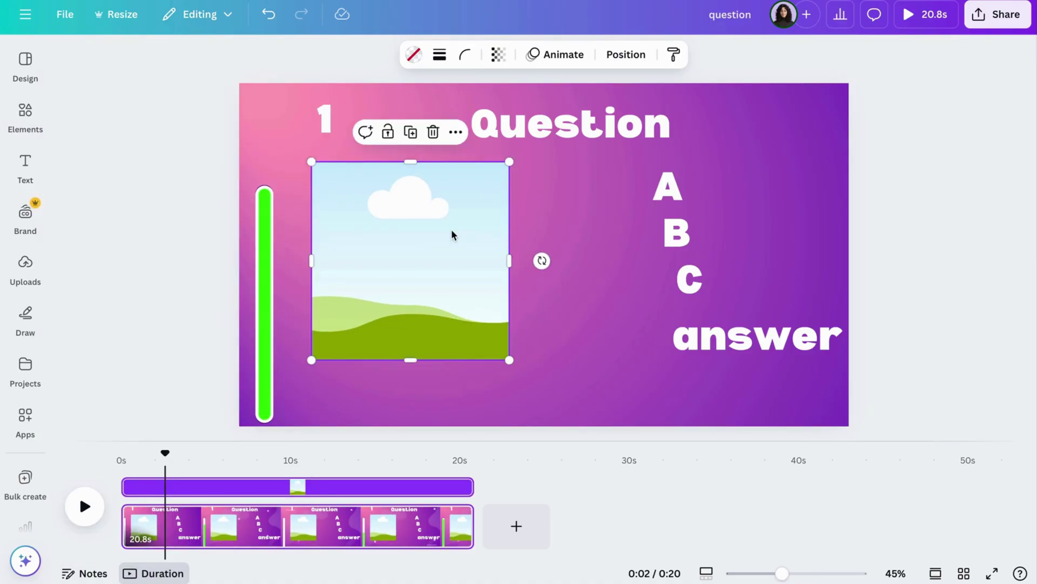
pyautogui.moveTo(456, 236); pyautogui.dragTo(477, 245)
# - Fill the image frame with the Eiffel Tower photo and move the "answer" heading down to the page's lower right corner
pyautogui.moveTo(33, 119)
pyautogui.click(119, 323)
pyautogui.moveTo(640, 234); pyautogui.dragTo(452, 277)
pyautogui.moveTo(756, 338); pyautogui.dragTo(755, 391)
pyautogui.click(886, 319)
# - Replace the "Question" heading with the text "What is the capital of France"
pyautogui.click(559, 121)
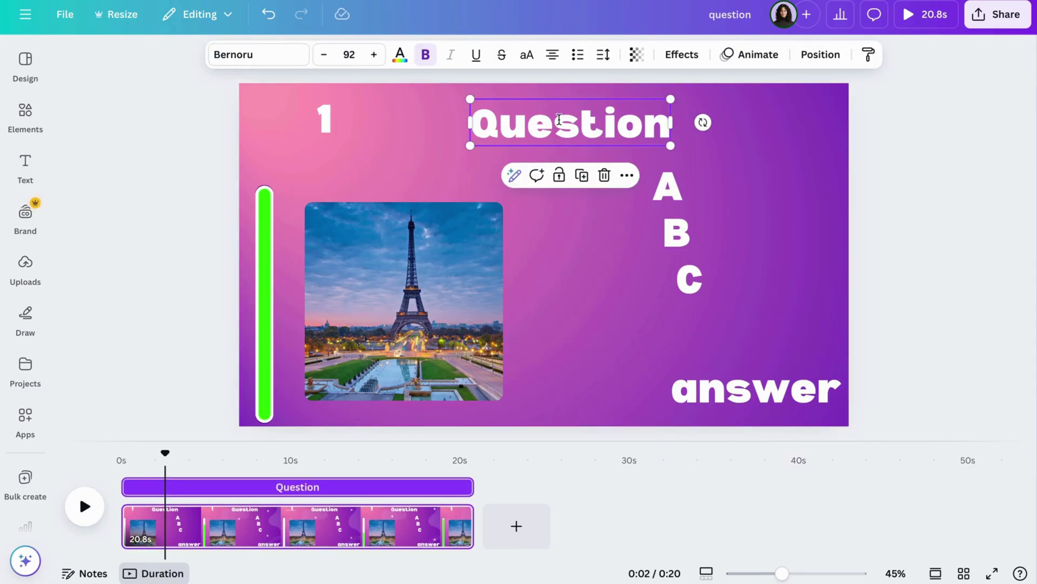
pyautogui.click(560, 120)
pyautogui.write('What')
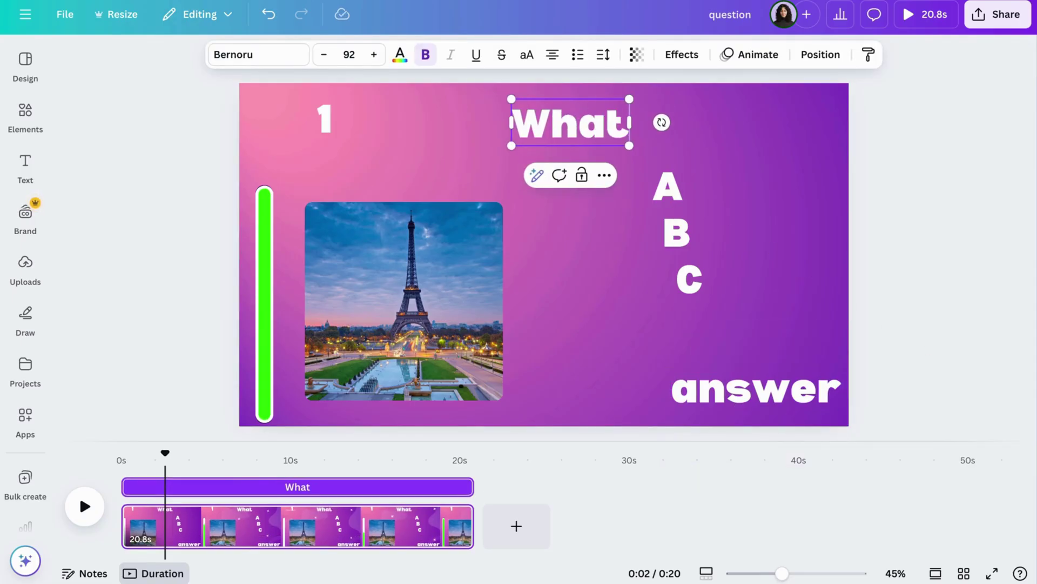
pyautogui.write(' is the capital o')
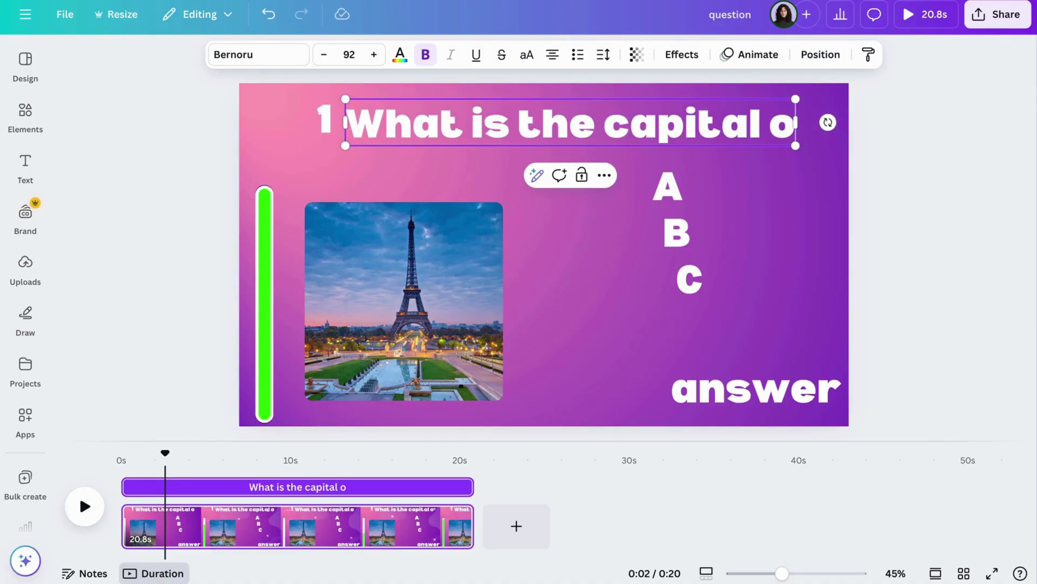
pyautogui.write('f France')
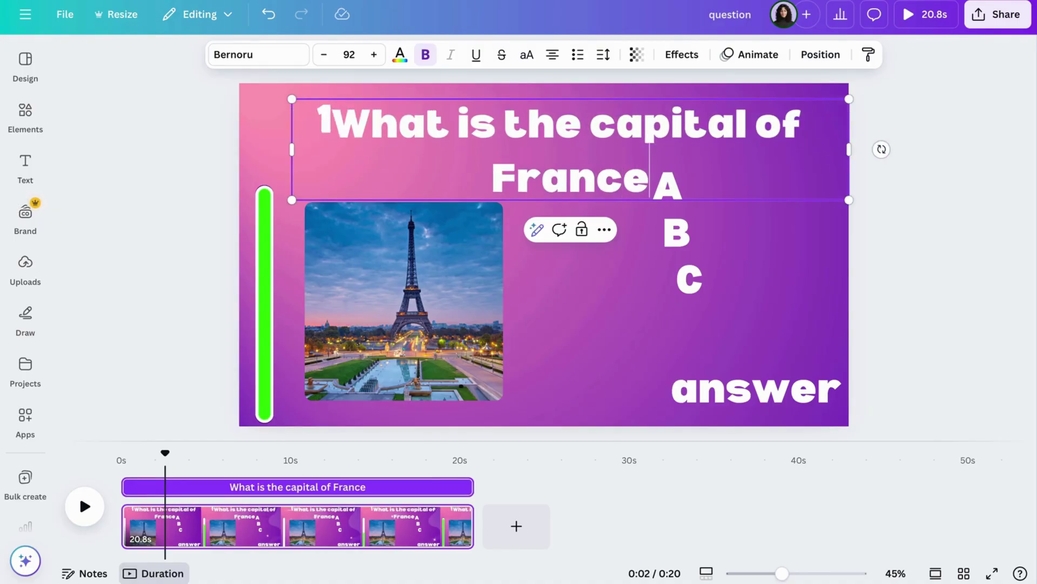
# - Reduce the question's font size to 50 and enlarge it slightly while keeping it on one line
pyautogui.click(347, 56)
pyautogui.write('50')
pyautogui.press('Return')
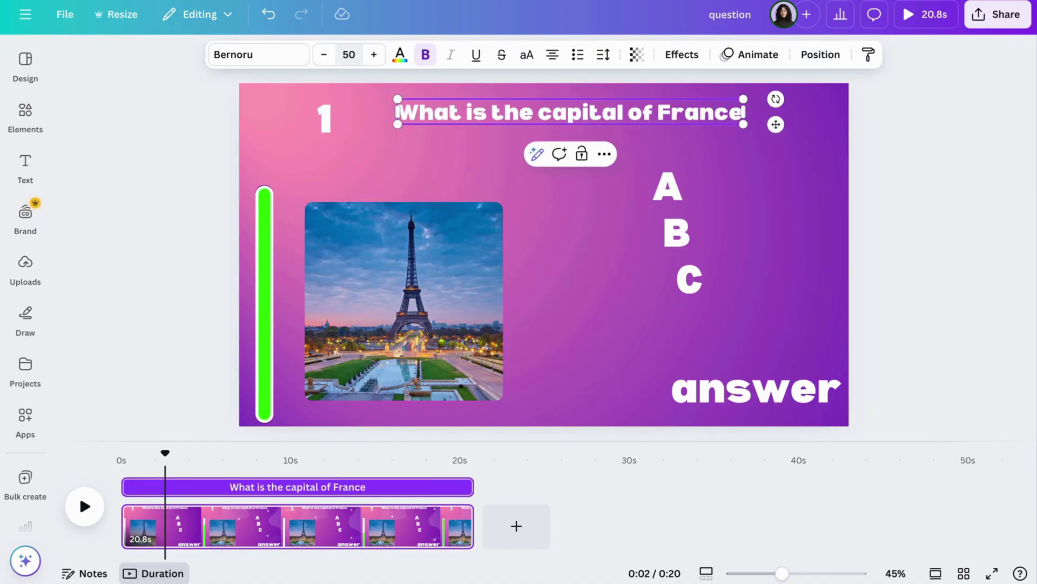
pyautogui.click(347, 56)
pyautogui.press('Return')
# - Set the font size of the "1" heading to 60
pyautogui.click(325, 112)
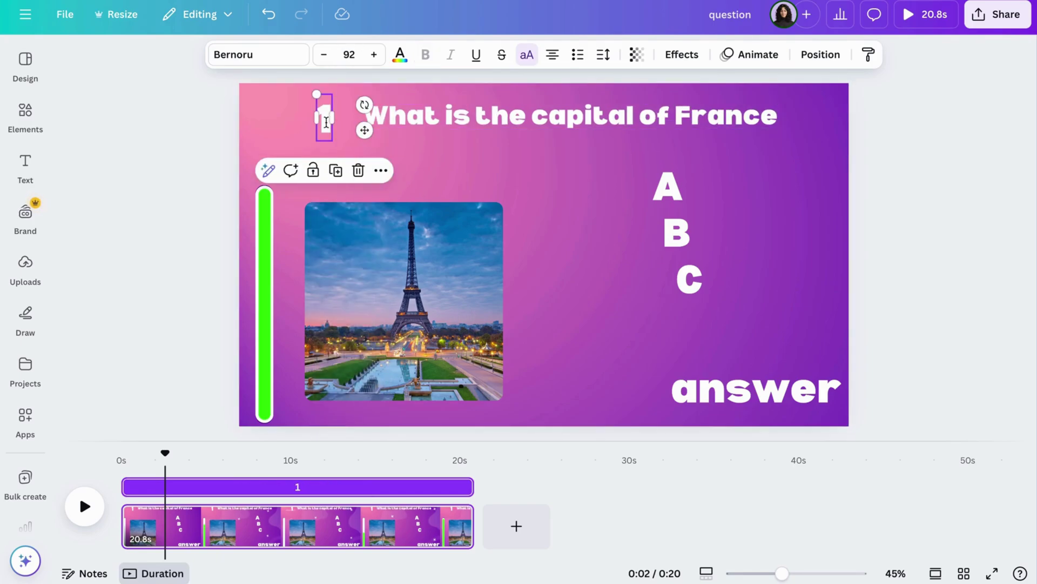
pyautogui.click(353, 51)
pyautogui.write('60')
pyautogui.press('Return')
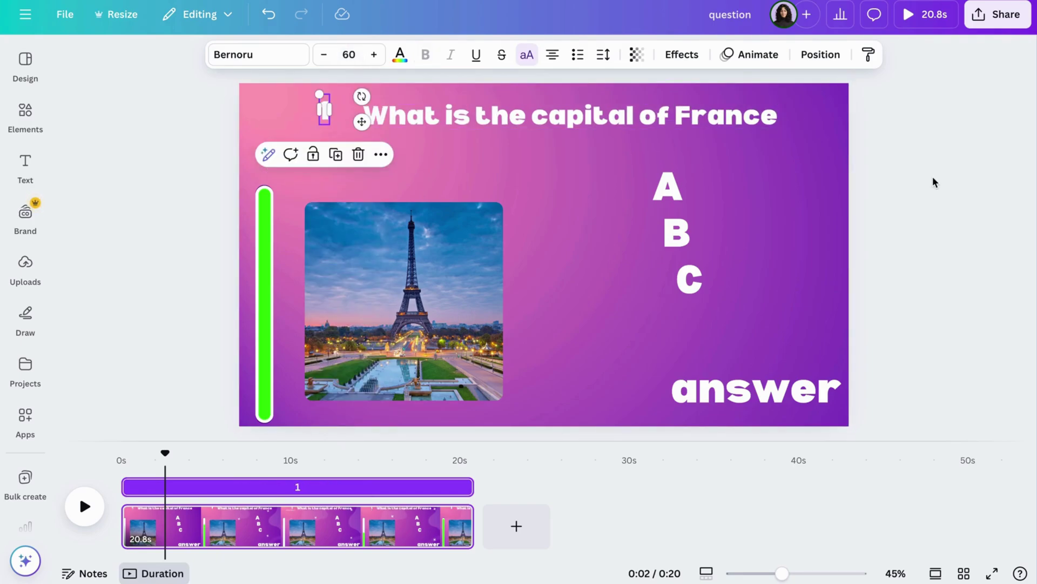
pyautogui.click(934, 182)
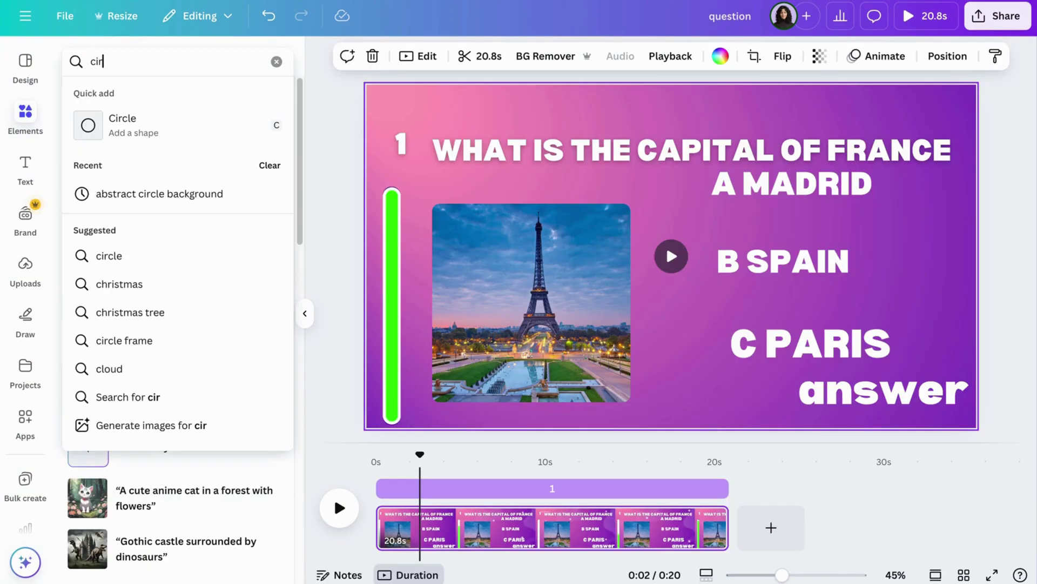
# - Search the elements for "circle", add the solid circle shape and fill it with the blue photo color
pyautogui.write('cle')
pyautogui.press('Return')
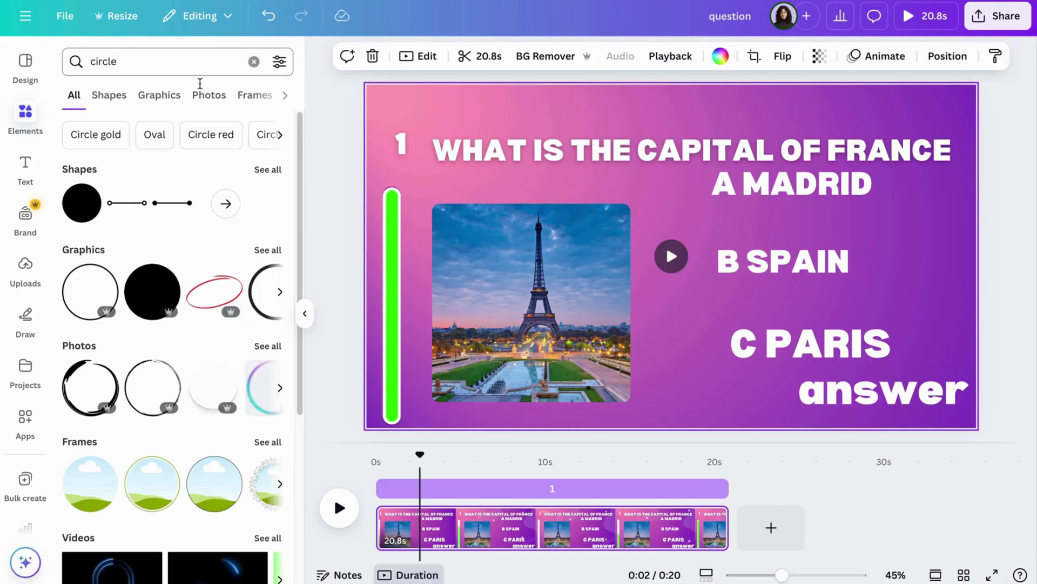
pyautogui.click(79, 195)
pyautogui.click(400, 55)
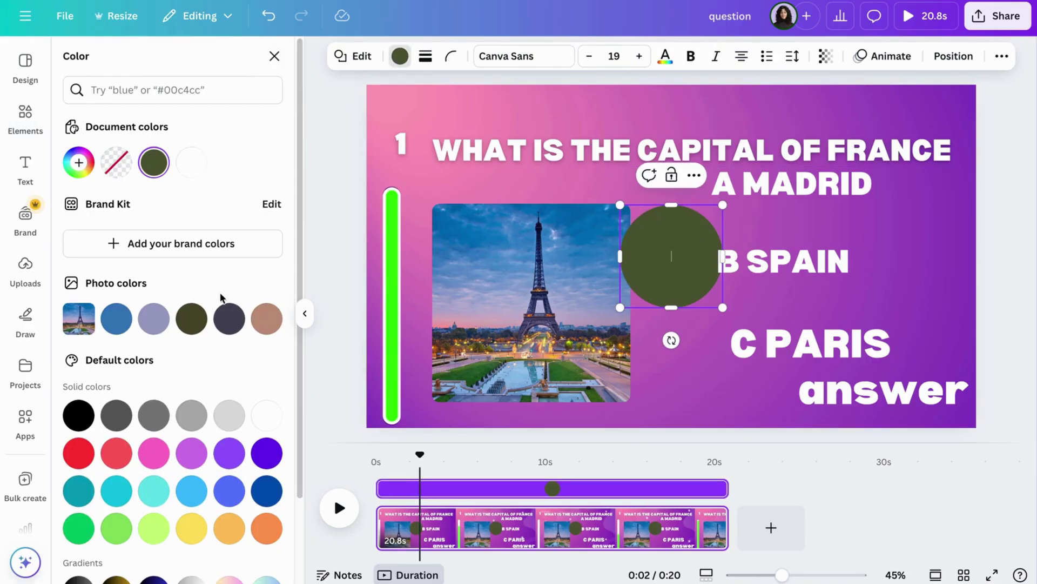
pyautogui.click(117, 318)
# - Give the blue circle a solid border of weight 10 and color the border white
pyautogui.click(425, 55)
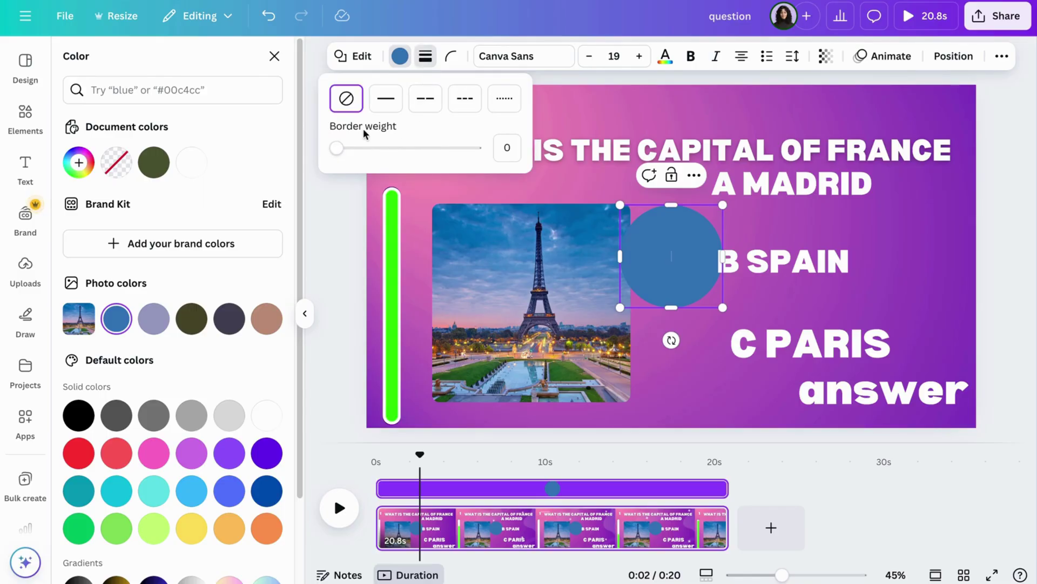
pyautogui.moveTo(332, 148); pyautogui.dragTo(354, 150)
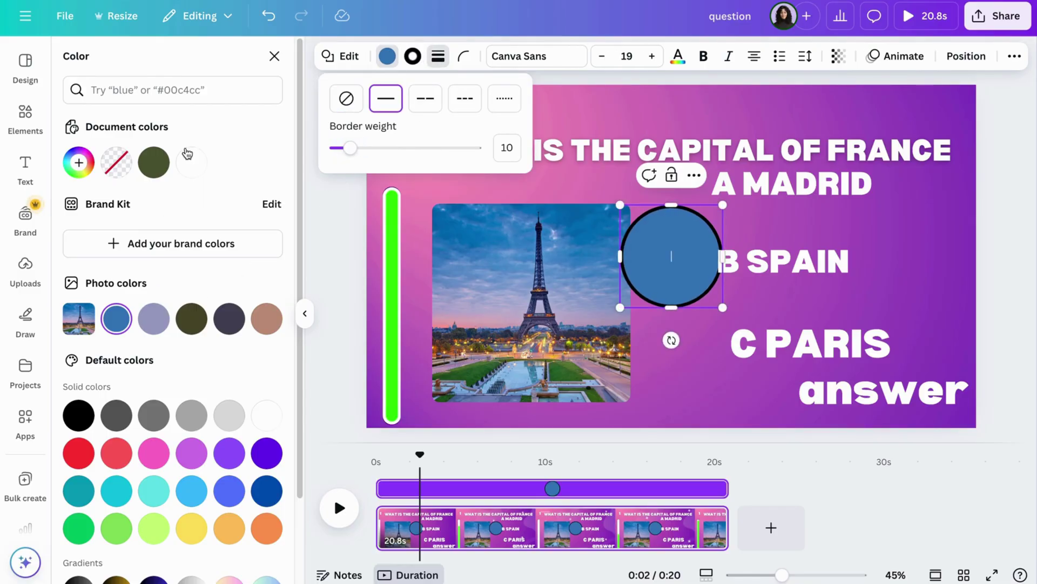
pyautogui.click(193, 161)
pyautogui.click(116, 318)
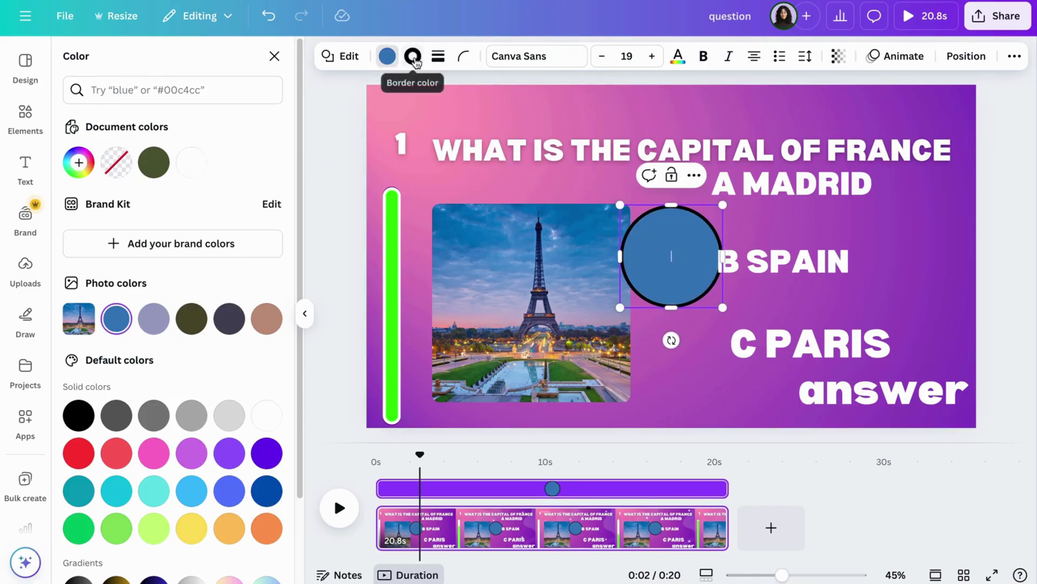
pyautogui.click(413, 55)
pyautogui.click(192, 162)
# - Shrink the circle into a badge behind the "1" and line it up with the question along the page's top edge
pyautogui.moveTo(723, 205); pyautogui.dragTo(689, 247)
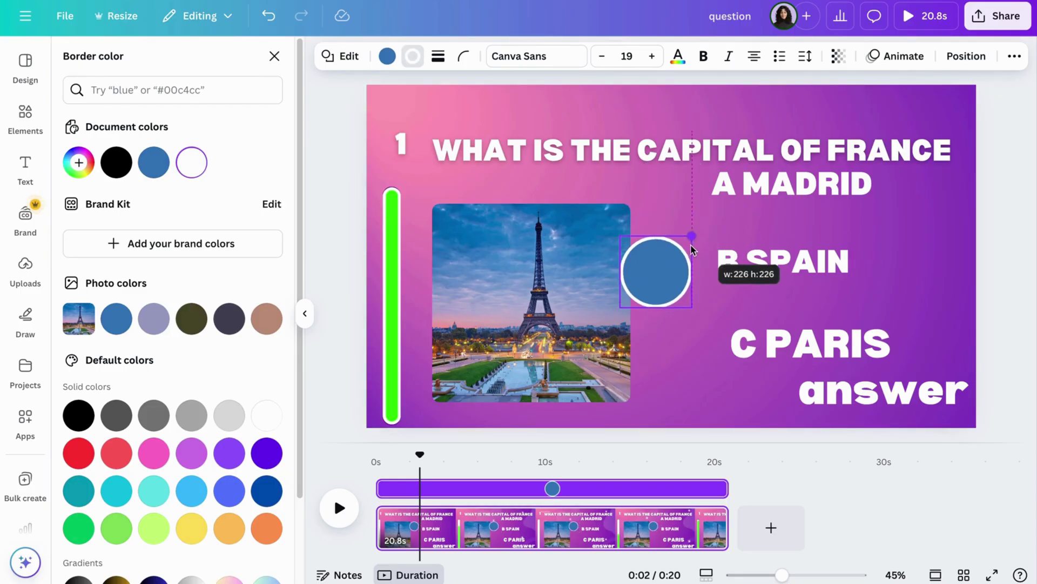
pyautogui.moveTo(655, 292)
pyautogui.mouseDown()
pyautogui.moveTo(453, 143)
pyautogui.moveTo(410, 144)
pyautogui.moveTo(519, 90)
pyautogui.mouseUp()
pyautogui.click(512, 162)
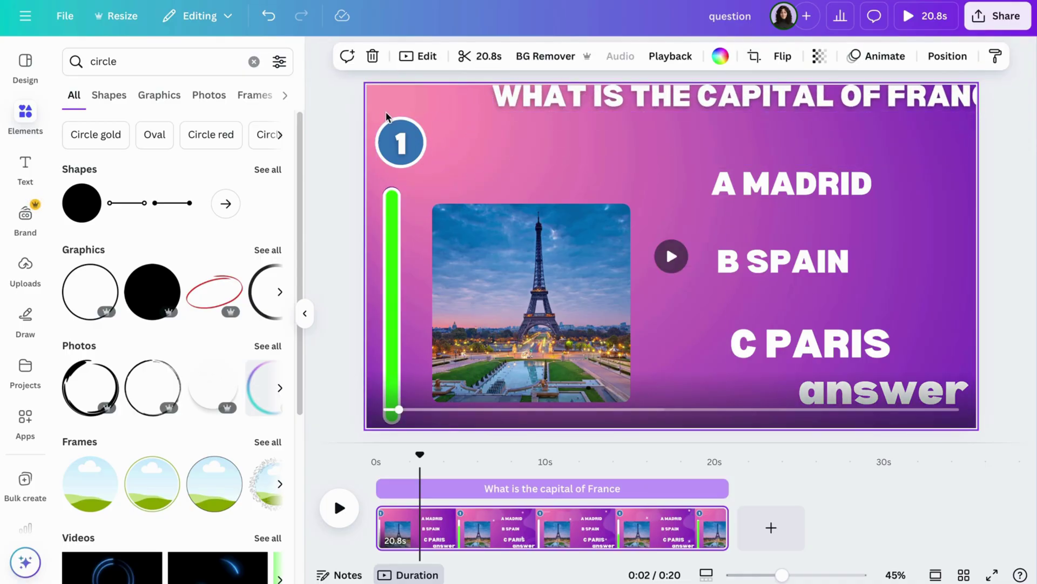
pyautogui.moveTo(374, 111); pyautogui.dragTo(428, 177)
pyautogui.click(372, 202)
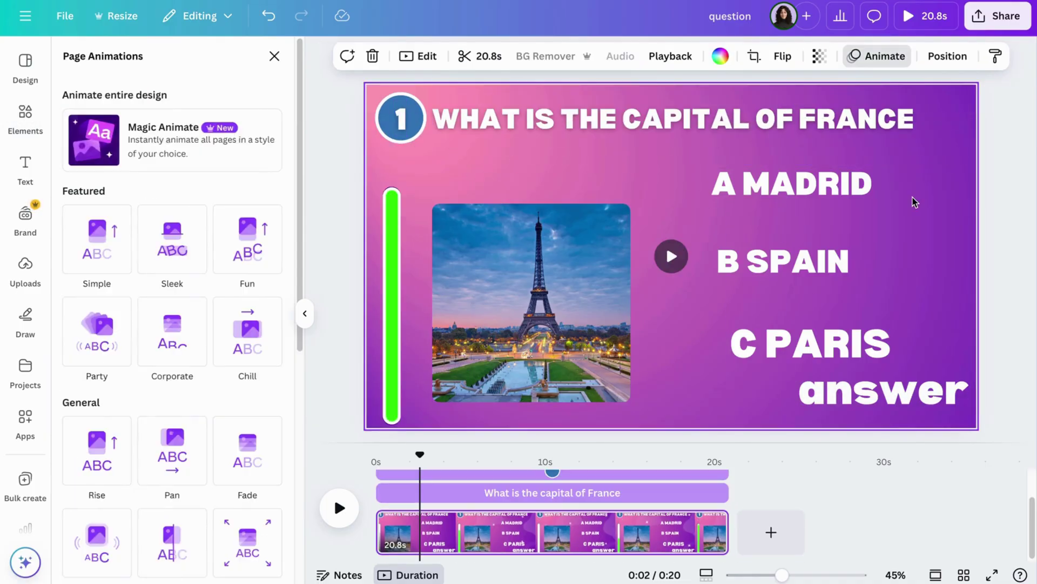
# - Apply the Block animation to the question text and the Pop animation to the number badge's circle
pyautogui.click(465, 121)
pyautogui.click(200, 431)
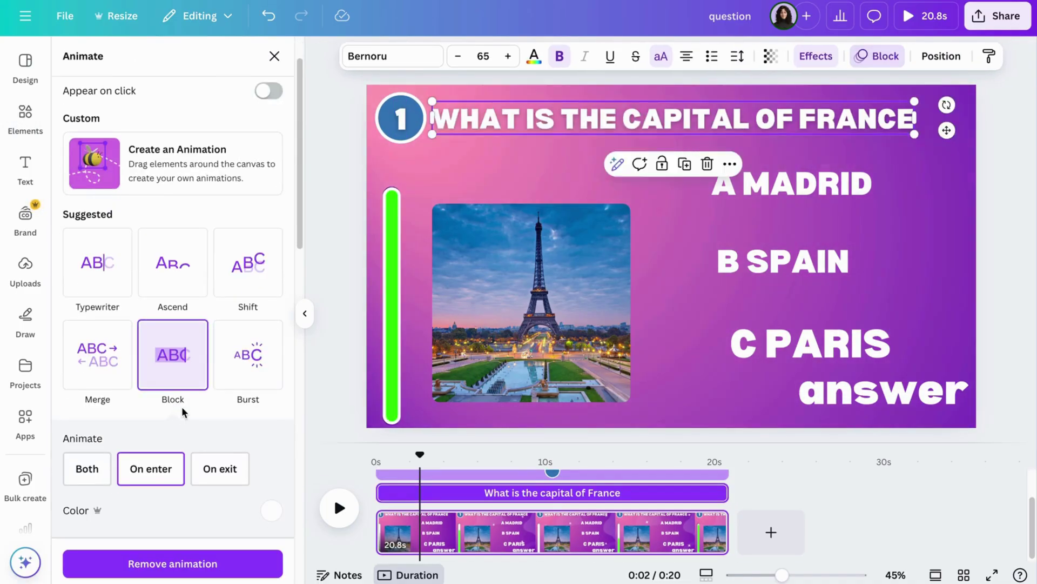
pyautogui.click(422, 151)
pyautogui.click(415, 136)
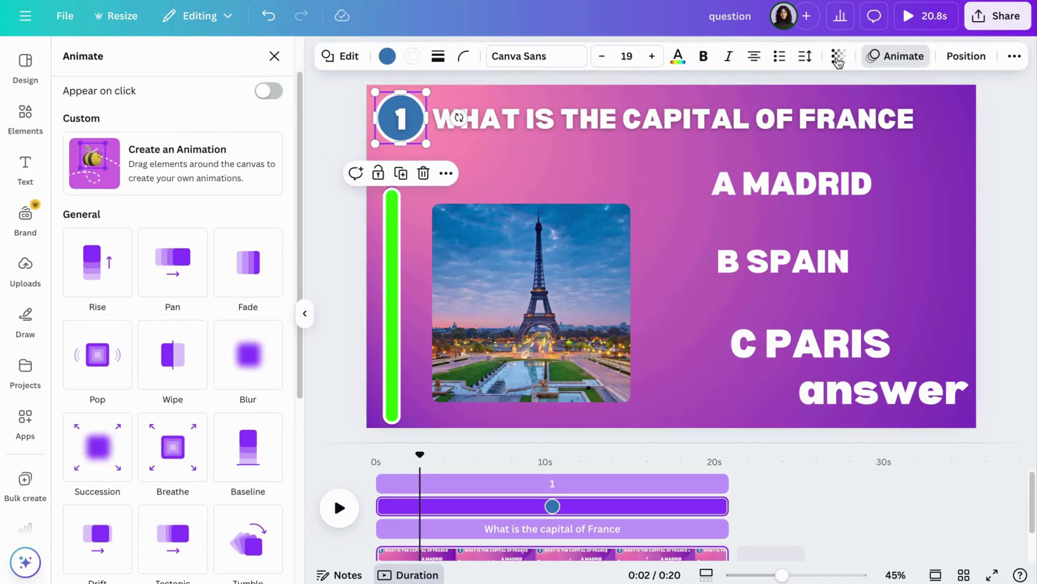
pyautogui.click(98, 352)
pyautogui.click(945, 273)
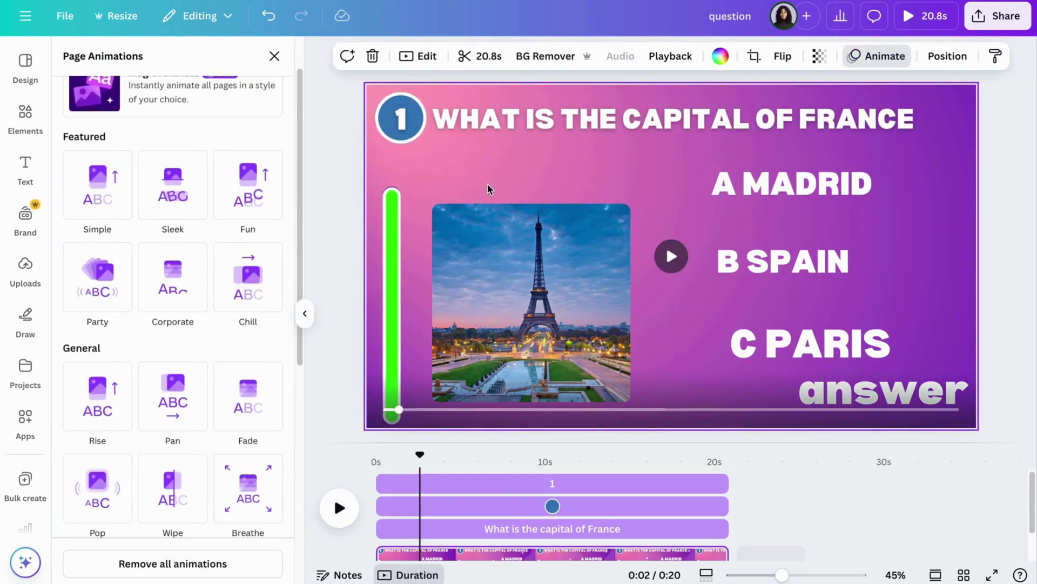
pyautogui.moveTo(377, 96); pyautogui.dragTo(489, 131)
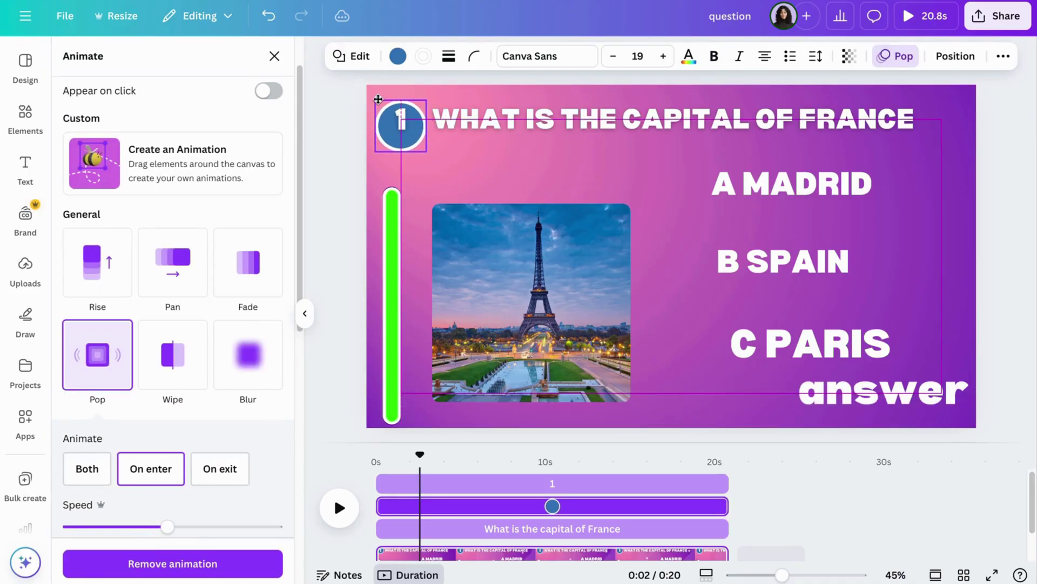
pyautogui.click(546, 186)
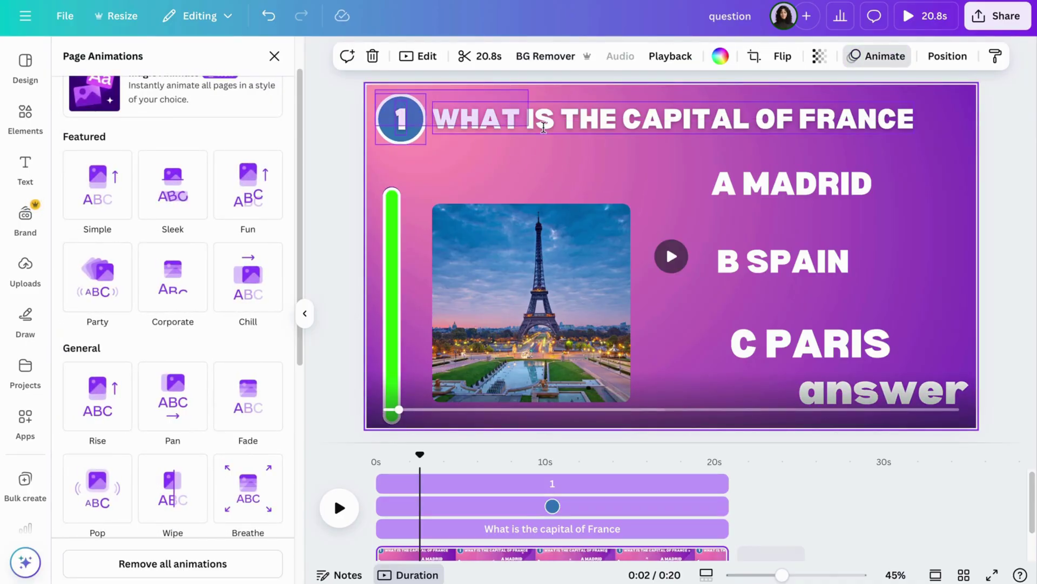
pyautogui.moveTo(913, 143); pyautogui.dragTo(914, 144)
pyautogui.click(612, 174)
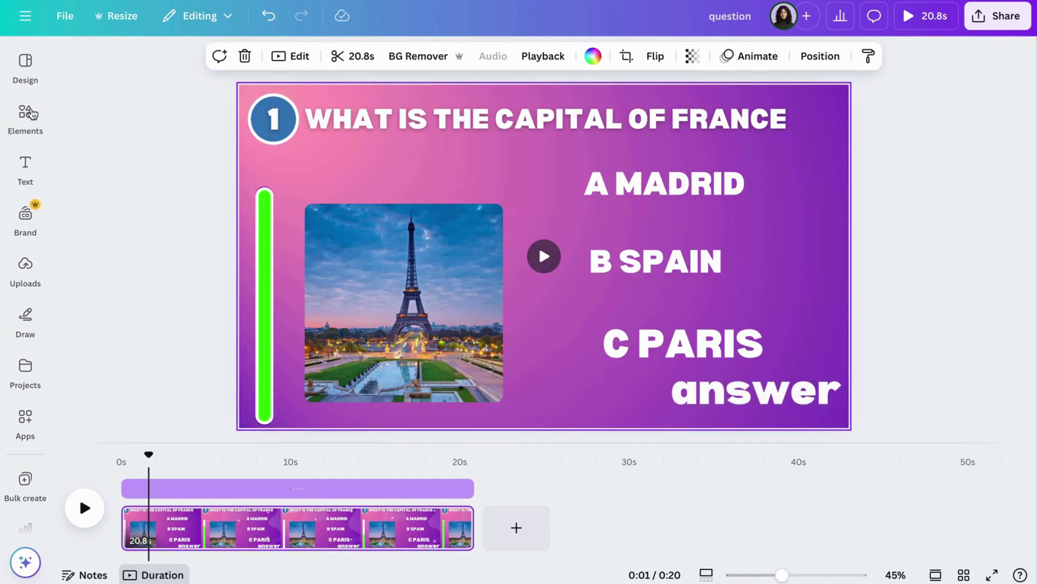
# - Add another blue circle shape and give it a solid white border of weight 12
pyautogui.click(26, 112)
pyautogui.click(82, 208)
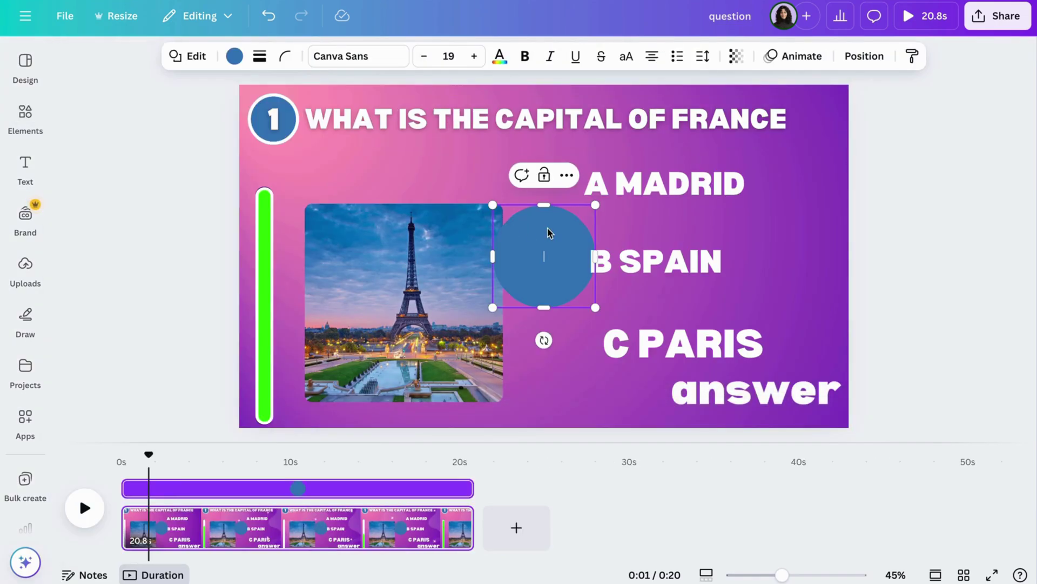
pyautogui.click(259, 55)
pyautogui.moveTo(170, 149); pyautogui.dragTo(188, 150)
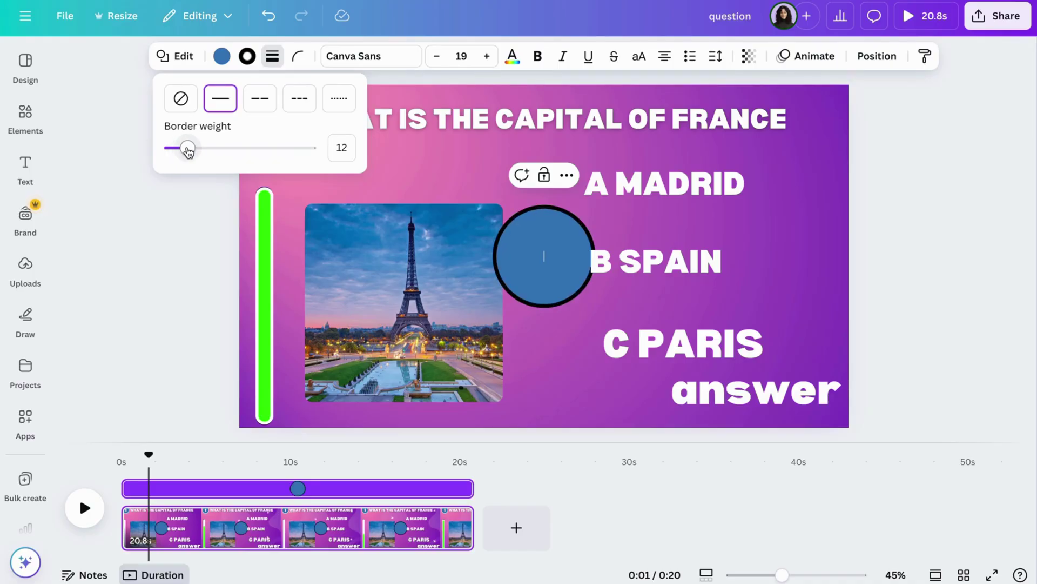
pyautogui.click(273, 55)
pyautogui.click(247, 56)
pyautogui.click(192, 203)
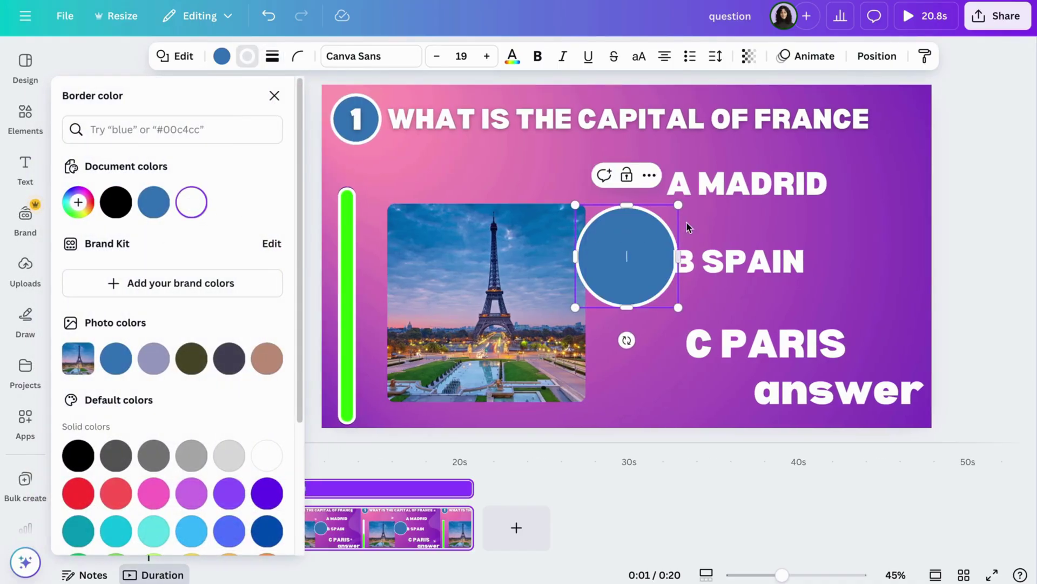
# - Shrink the blue circle into a badge behind the letter A and fit a blue rounded rectangle behind the word MADRID
pyautogui.moveTo(680, 214); pyautogui.dragTo(662, 231)
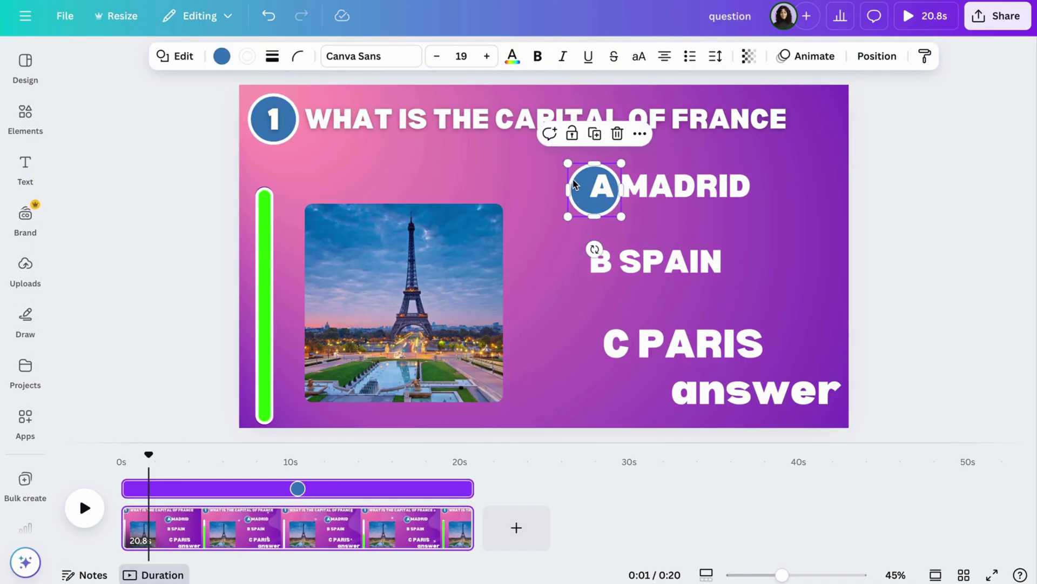
pyautogui.moveTo(572, 162); pyautogui.dragTo(592, 196)
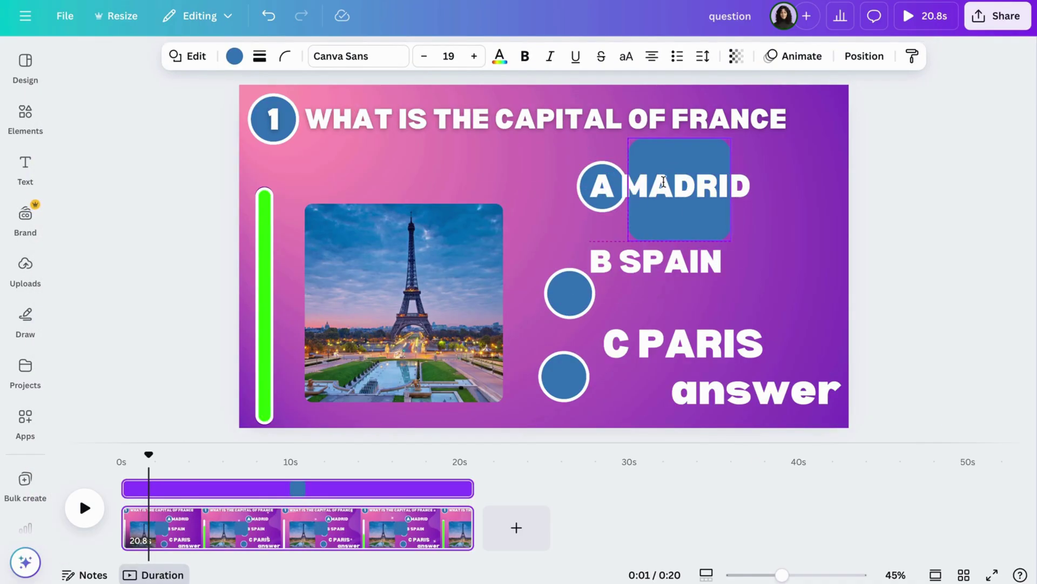
pyautogui.moveTo(712, 192); pyautogui.dragTo(702, 192)
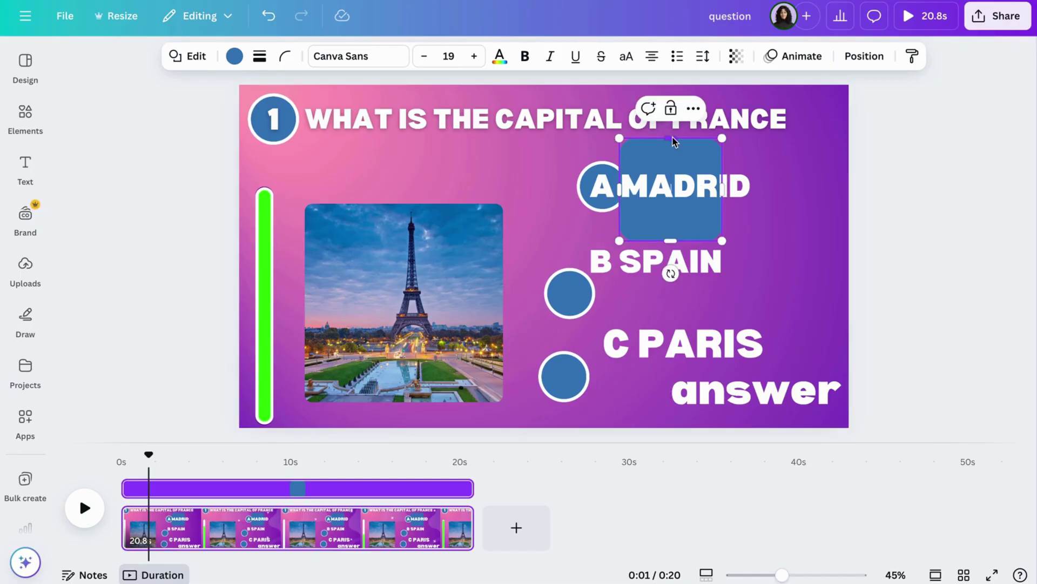
pyautogui.moveTo(672, 140); pyautogui.dragTo(676, 161)
pyautogui.moveTo(675, 240); pyautogui.dragTo(676, 213)
pyautogui.moveTo(722, 186); pyautogui.dragTo(765, 186)
# - Move the rounded rectangle's layer below the answer circles so that the A badge overlaps it
pyautogui.rightClick(592, 187)
pyautogui.click(833, 436)
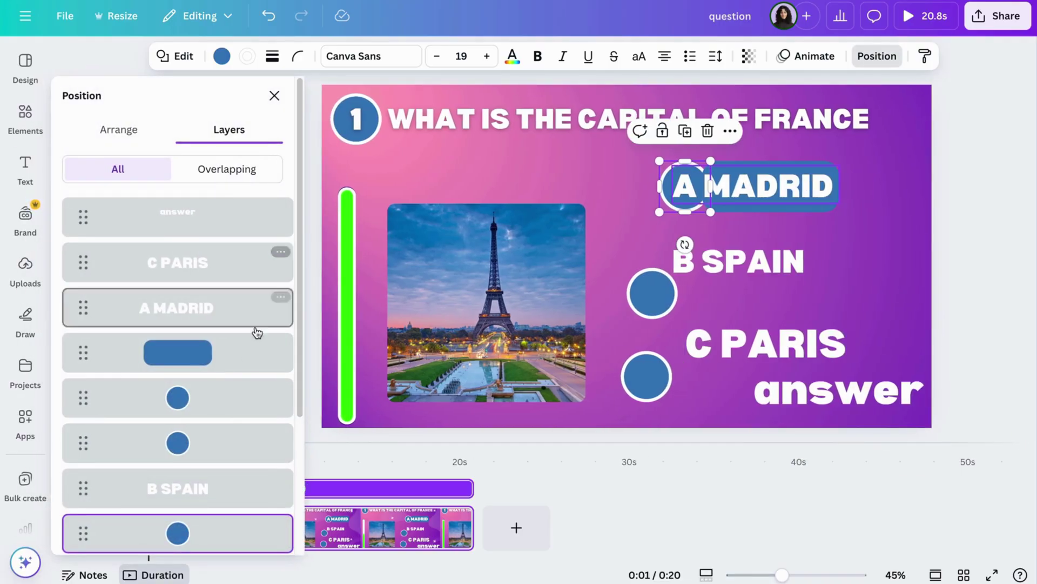
pyautogui.moveTo(232, 359); pyautogui.dragTo(231, 399)
pyautogui.click(982, 292)
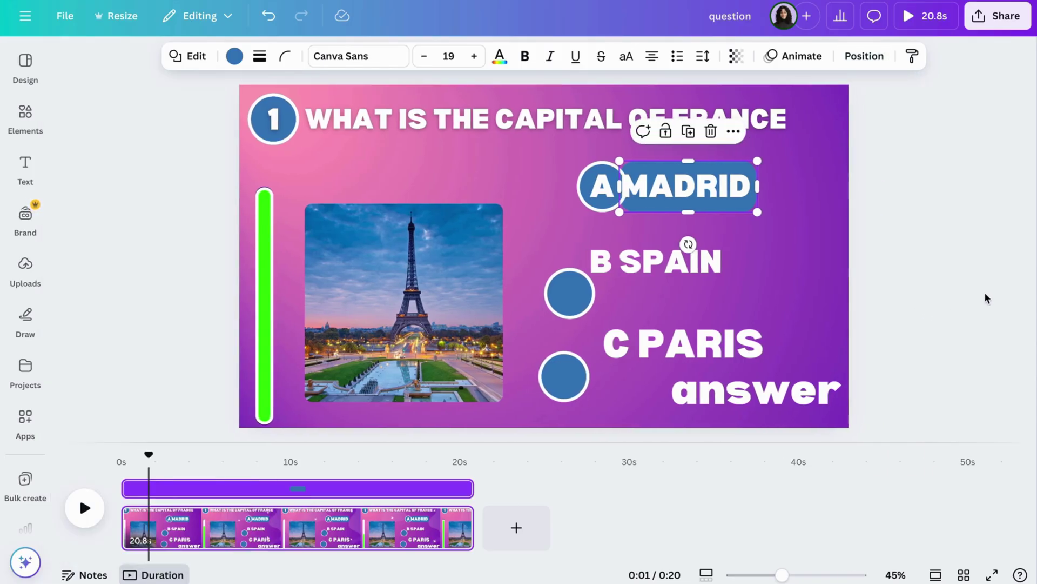
# - Reduce the "A MADRID" text to the letter A and place a separate "madrid" text on the blue rounded rectangle
pyautogui.click(677, 182)
pyautogui.press('Delete')
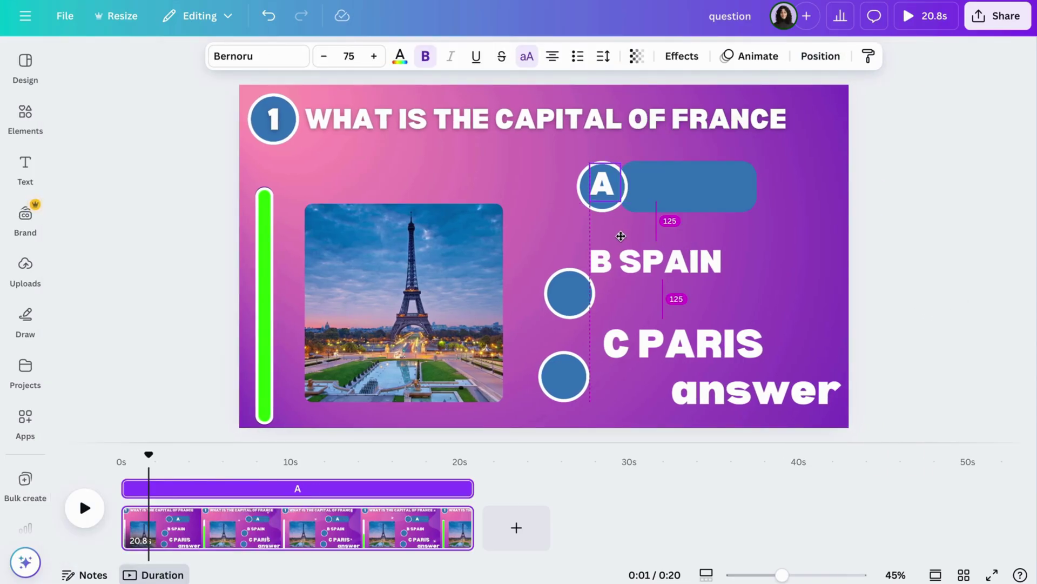
pyautogui.click(541, 257)
pyautogui.click(665, 261)
pyautogui.moveTo(667, 259); pyautogui.dragTo(697, 178)
pyautogui.doubleClick(692, 180)
pyautogui.write('madrid')
pyautogui.click(810, 237)
# - Set the MADRID text's font size to 70 and position it within the blue rounded rectangle
pyautogui.click(690, 183)
pyautogui.click(324, 57)
pyautogui.click(324, 57)
pyautogui.click(324, 57)
pyautogui.click(324, 58)
pyautogui.click(324, 57)
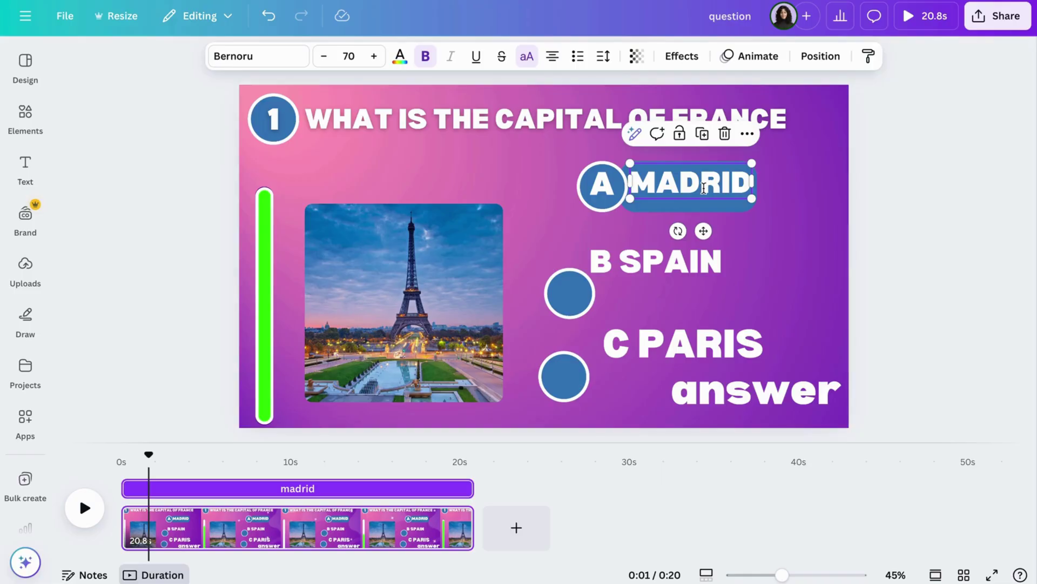
pyautogui.moveTo(703, 231); pyautogui.dragTo(700, 236)
# - Group the A badge, rectangle and MADRID text, move the group further from the photo, and reposition the photo beside the answers
pyautogui.click(560, 152)
pyautogui.moveTo(560, 153); pyautogui.dragTo(763, 219)
pyautogui.click(627, 129)
pyautogui.moveTo(680, 192); pyautogui.dragTo(737, 191)
pyautogui.moveTo(470, 287); pyautogui.dragTo(491, 250)
pyautogui.click(803, 278)
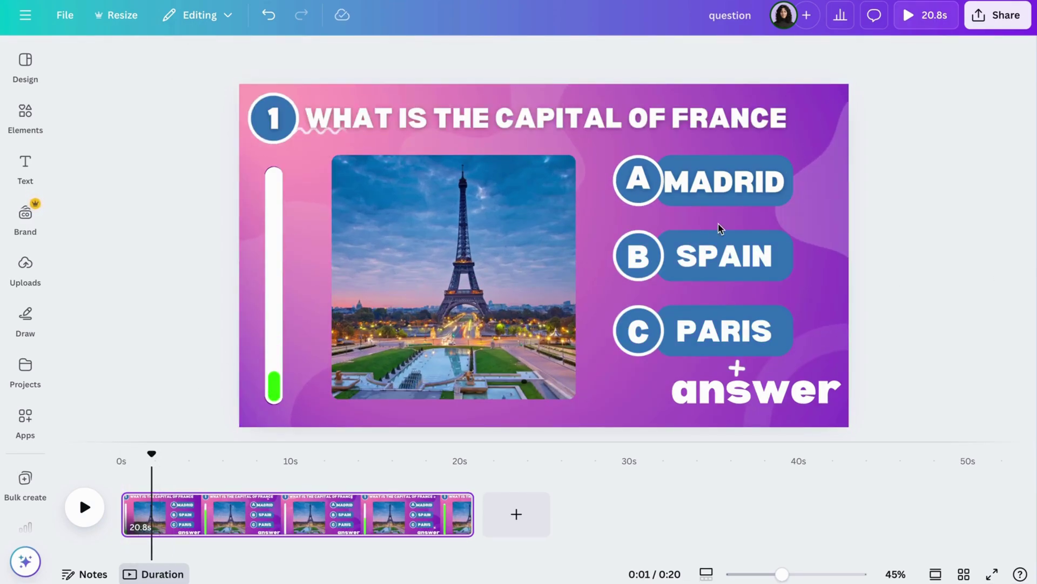
# - Apply the Lift text effect to the A, MADRID, B and SPAIN texts, with intensity 100 for SPAIN
pyautogui.click(716, 192)
pyautogui.click(679, 54)
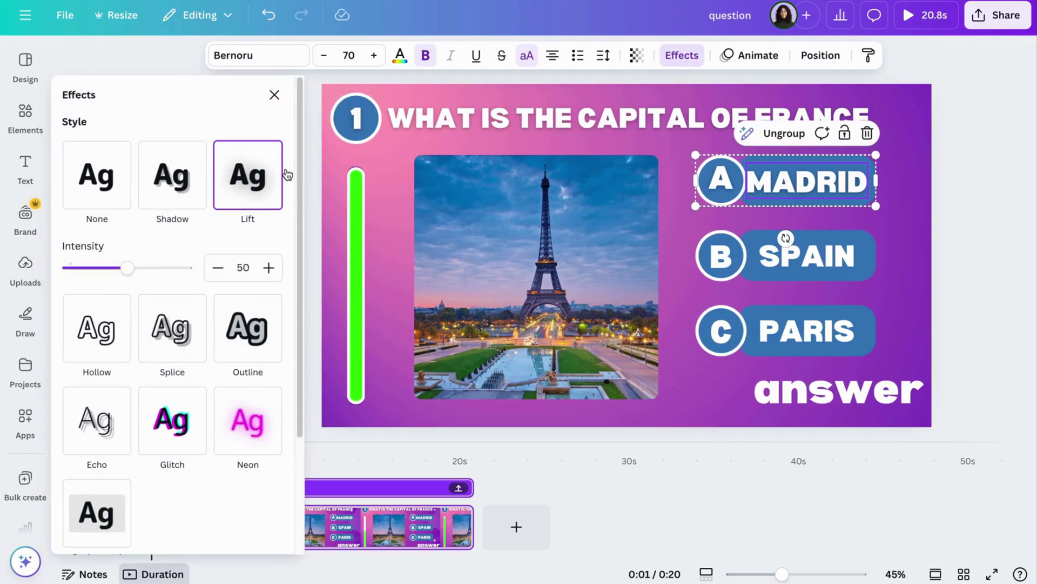
pyautogui.click(722, 179)
pyautogui.click(722, 254)
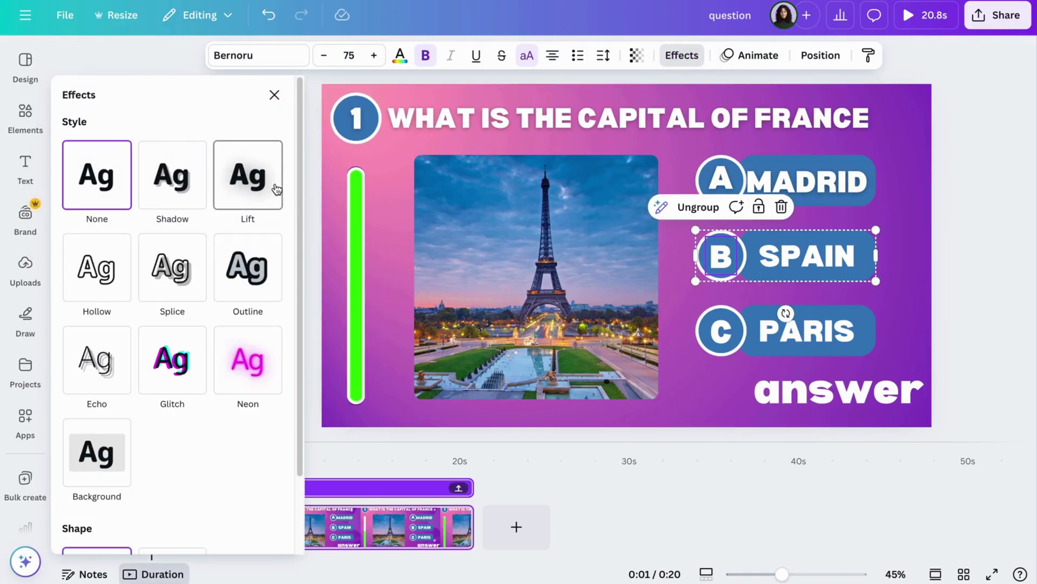
pyautogui.click(270, 187)
pyautogui.click(768, 245)
pyautogui.click(249, 178)
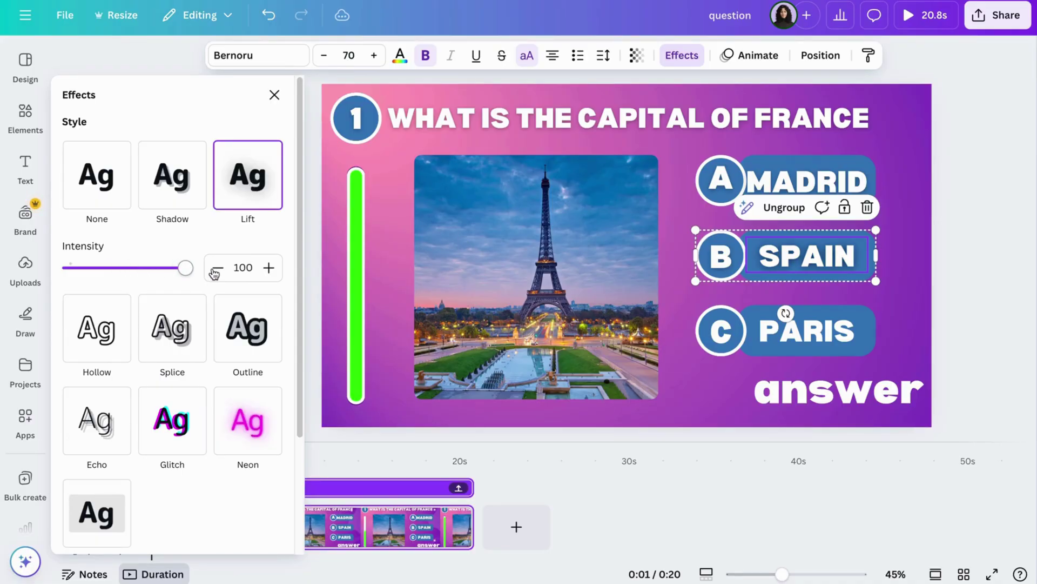
# - Set the Lift intensity of the MADRID text to 100 and apply the Lift effect to the option C text
pyautogui.click(804, 173)
pyautogui.moveTo(128, 268); pyautogui.dragTo(189, 268)
pyautogui.click(728, 187)
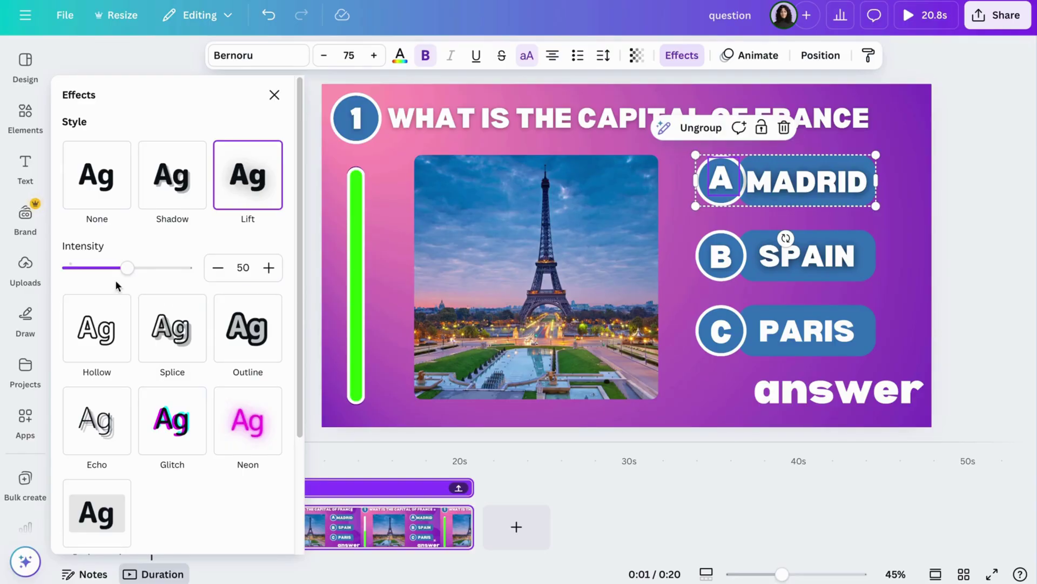
pyautogui.click(743, 330)
pyautogui.click(246, 177)
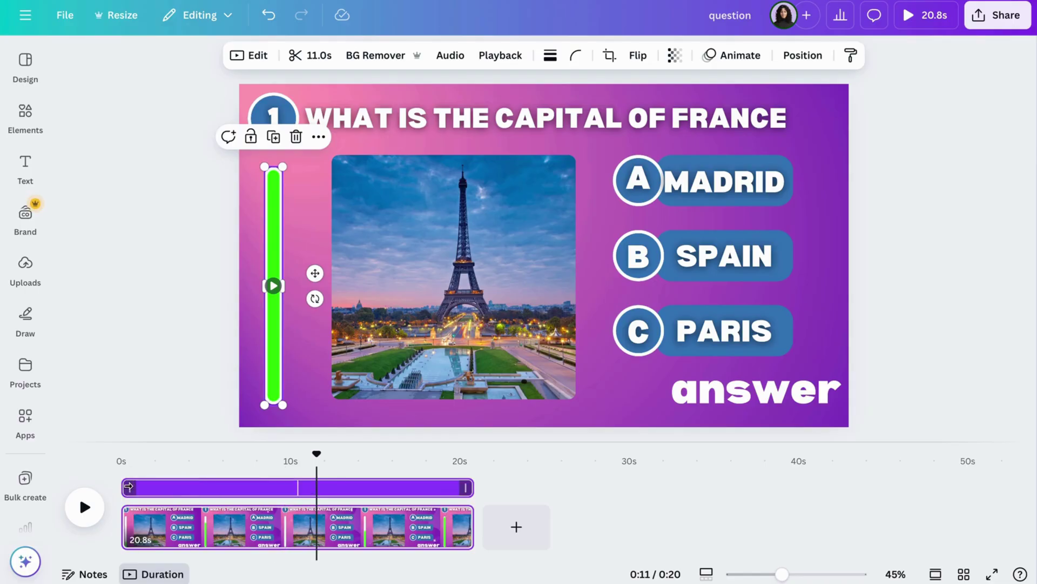
# - Time the green timer bar to start at about 5 s and end at about 15 s
pyautogui.moveTo(128, 486); pyautogui.dragTo(184, 487)
pyautogui.moveTo(317, 455); pyautogui.dragTo(221, 488)
pyautogui.moveTo(176, 454); pyautogui.dragTo(190, 455)
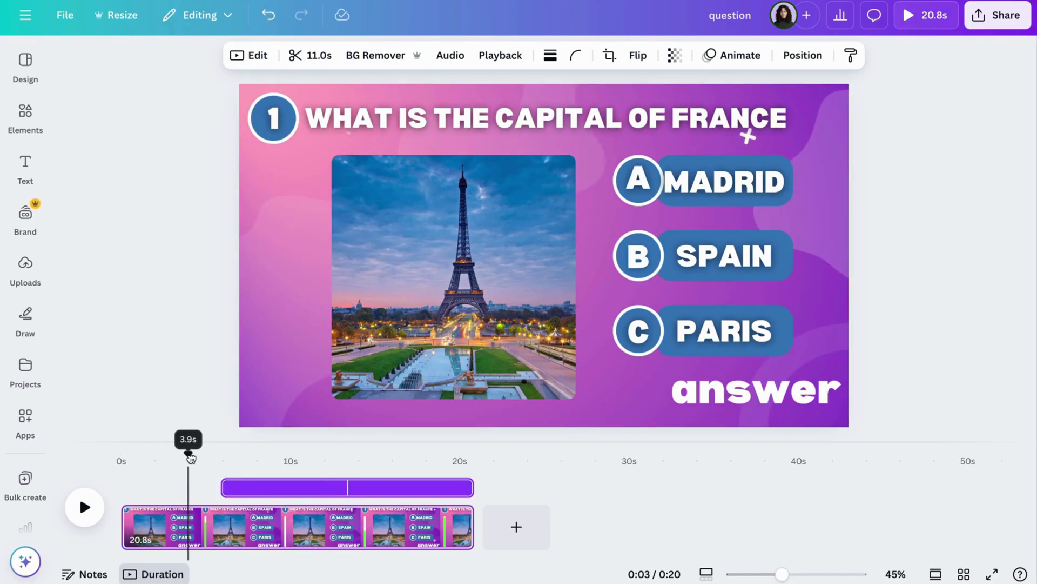
pyautogui.moveTo(222, 487); pyautogui.dragTo(213, 467)
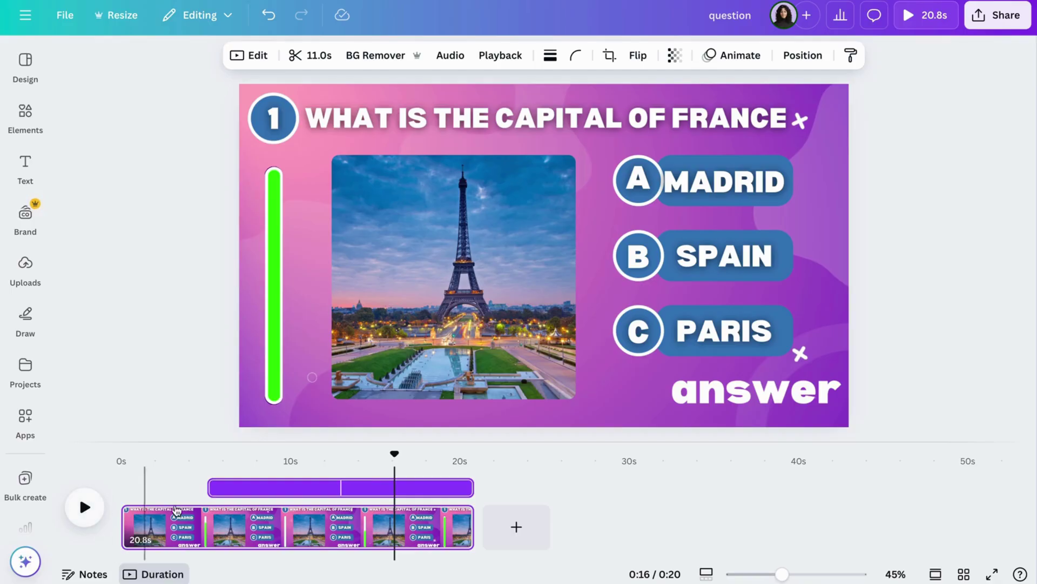
pyautogui.moveTo(474, 488); pyautogui.dragTo(372, 489)
pyautogui.moveTo(393, 455); pyautogui.dragTo(63, 465)
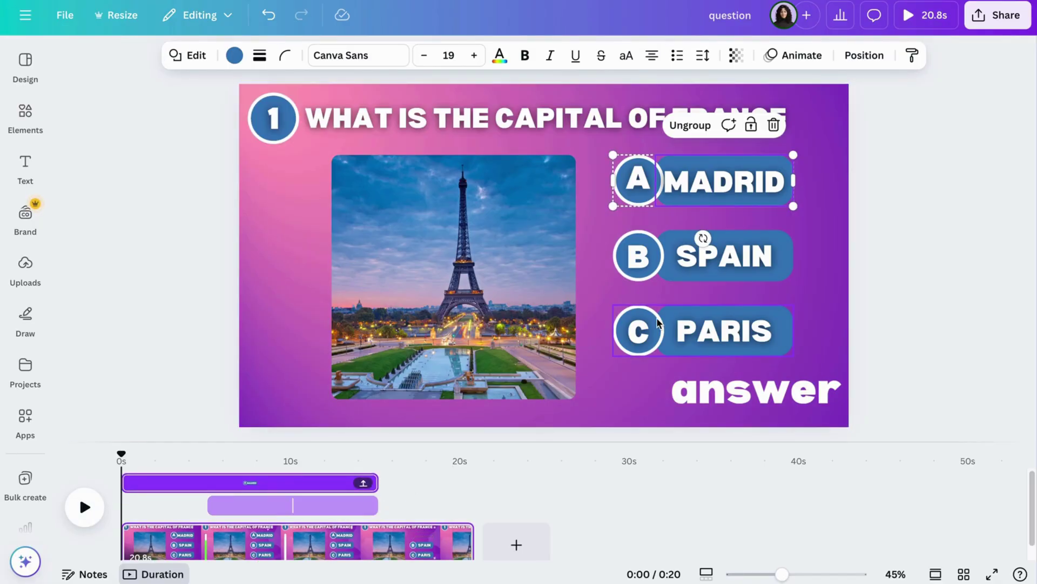
# - Shorten the B SPAIN answer group's duration to end together with the timer at about 15 s
pyautogui.click(701, 265)
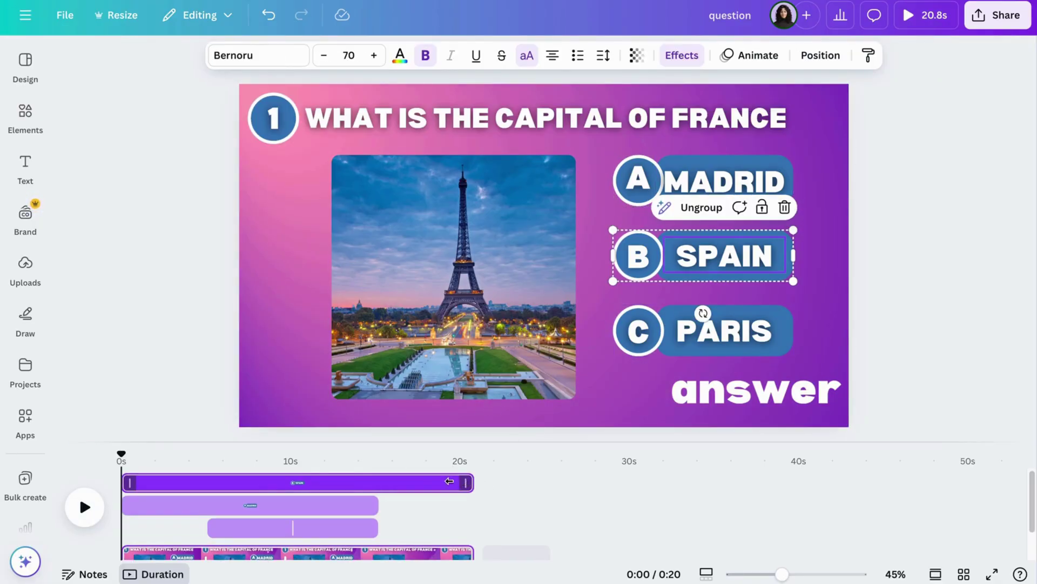
pyautogui.moveTo(433, 480); pyautogui.dragTo(371, 480)
pyautogui.click(663, 353)
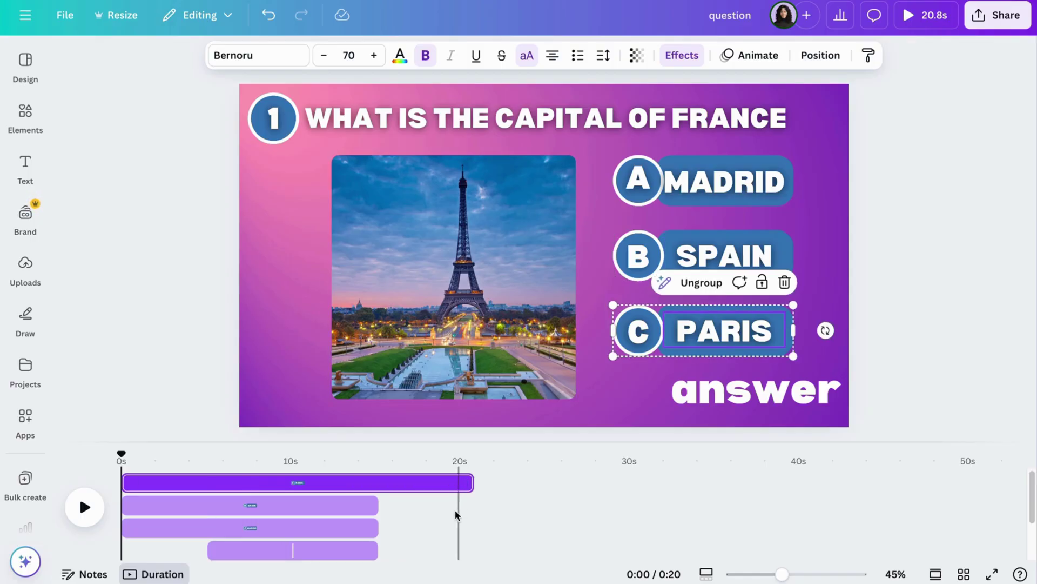
pyautogui.click(172, 535)
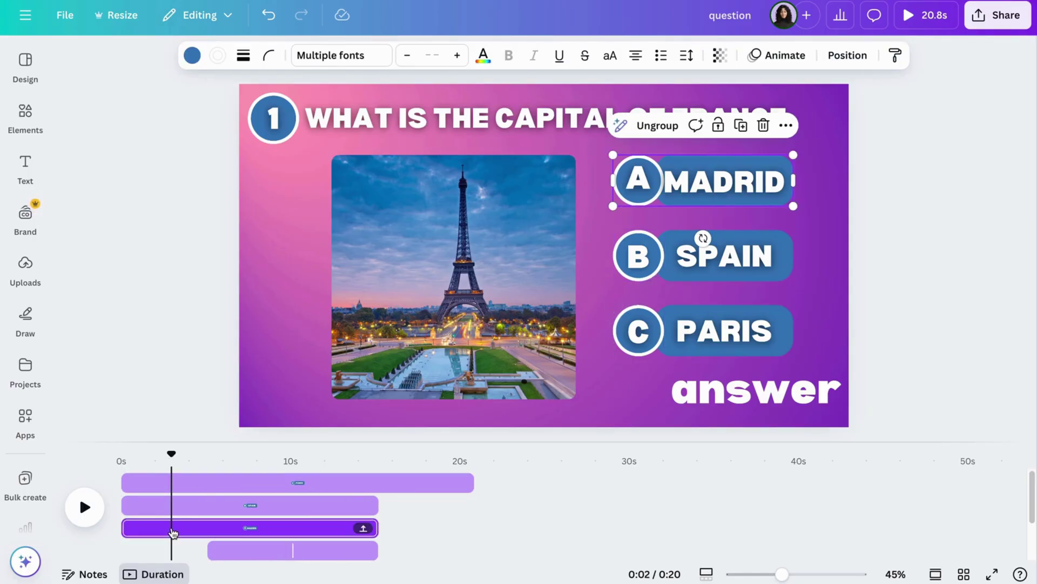
# - Stagger the start times: the photo at about 1.4 s, answer A at about 1.9 s and answer B at about 2.3 s
pyautogui.moveTo(170, 456); pyautogui.dragTo(121, 457)
pyautogui.click(397, 365)
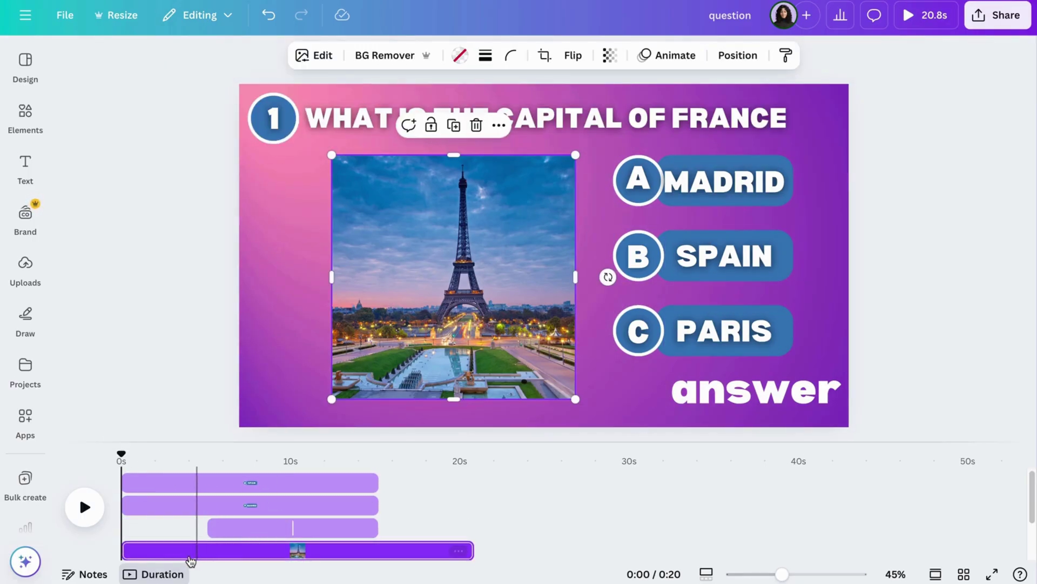
pyautogui.moveTo(129, 550)
pyautogui.mouseDown()
pyautogui.moveTo(151, 550)
pyautogui.moveTo(138, 550)
pyautogui.mouseUp()
pyautogui.click(155, 500)
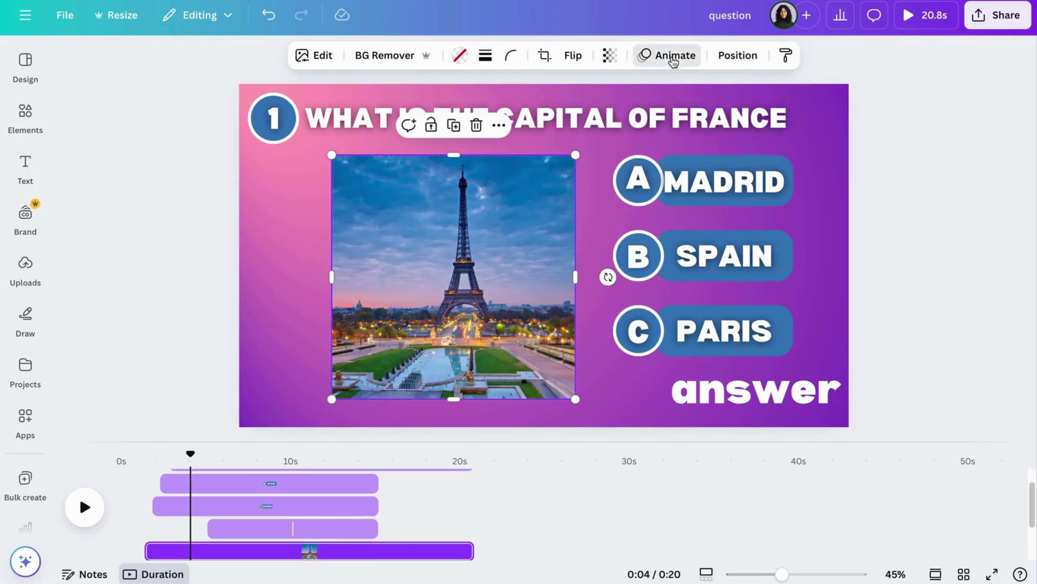
# - Apply the Baseline animation to the Eiffel Tower photo, animating on enter only
pyautogui.click(671, 58)
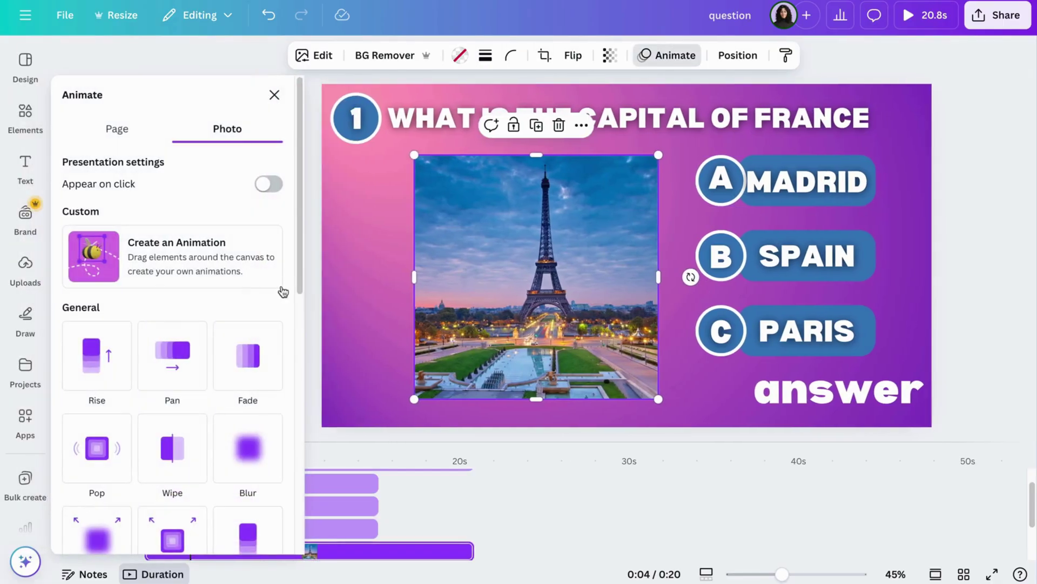
pyautogui.scroll(-2, 250, 409)
pyautogui.click(246, 475)
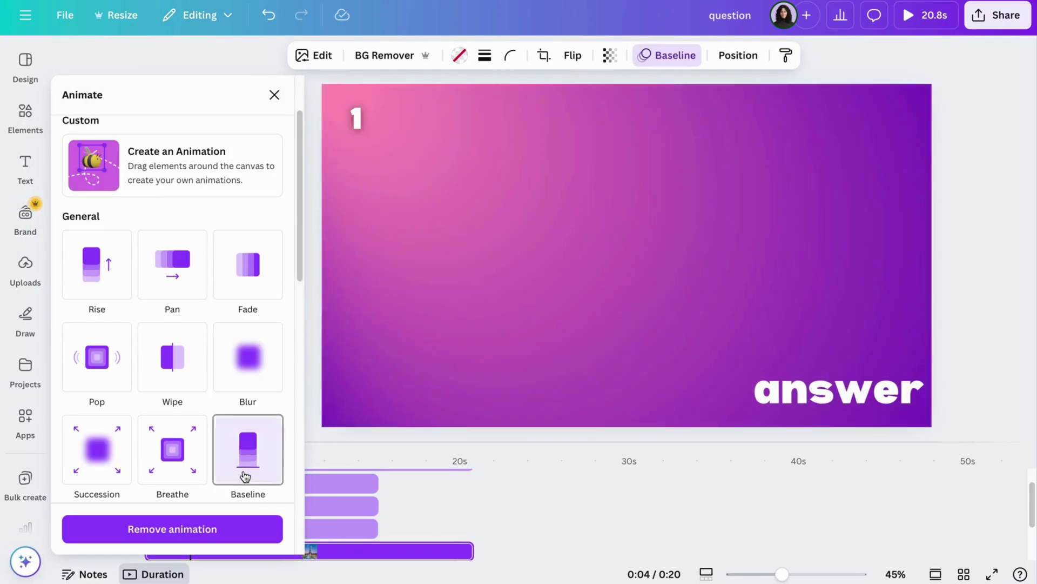
pyautogui.scroll(-3, 245, 475)
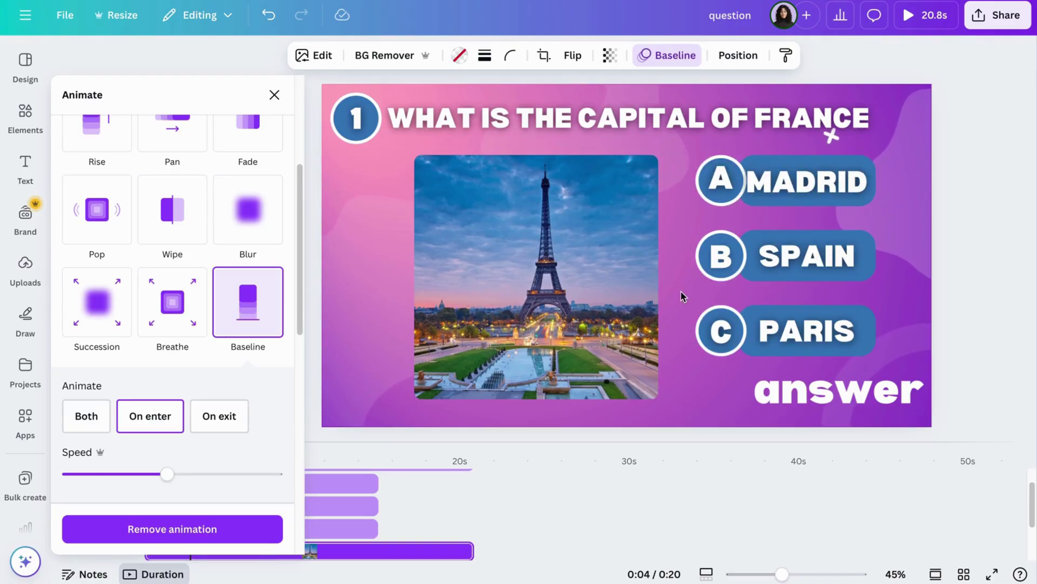
# - Apply the Pop animation to the A MADRID, B SPAIN and C PARIS answer groups
pyautogui.click(802, 204)
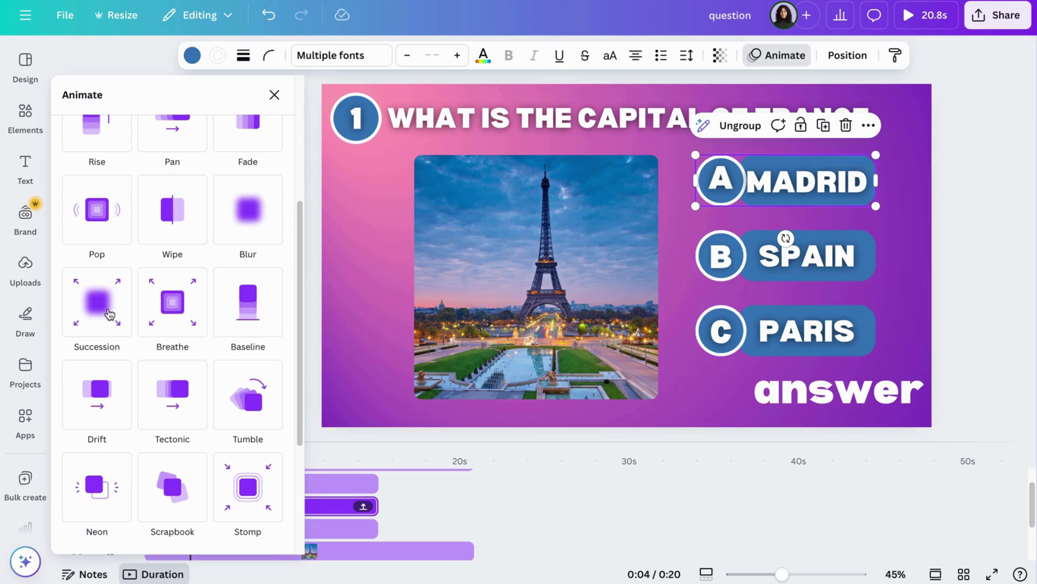
pyautogui.click(96, 209)
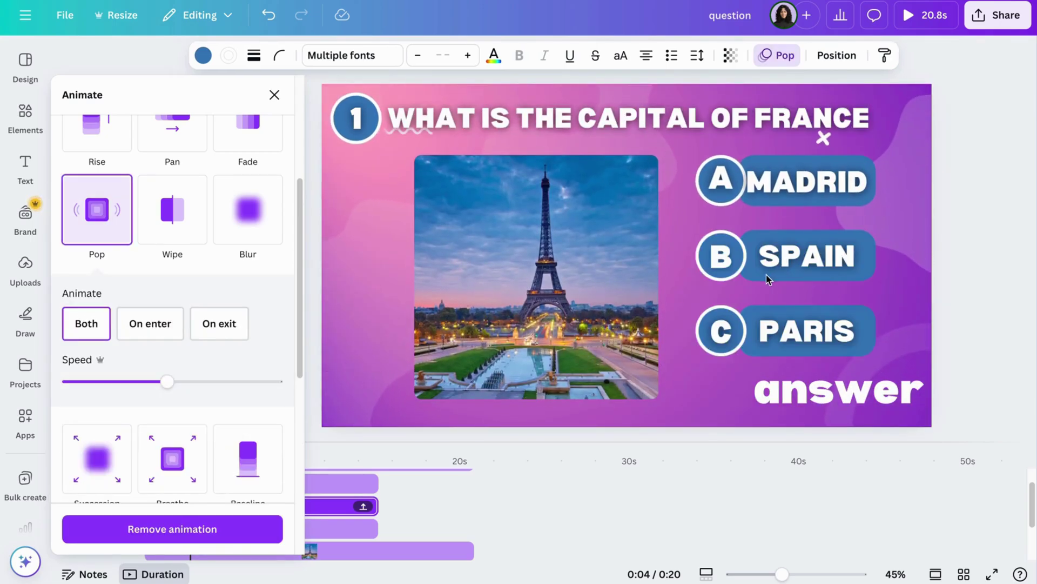
pyautogui.click(766, 274)
pyautogui.click(136, 216)
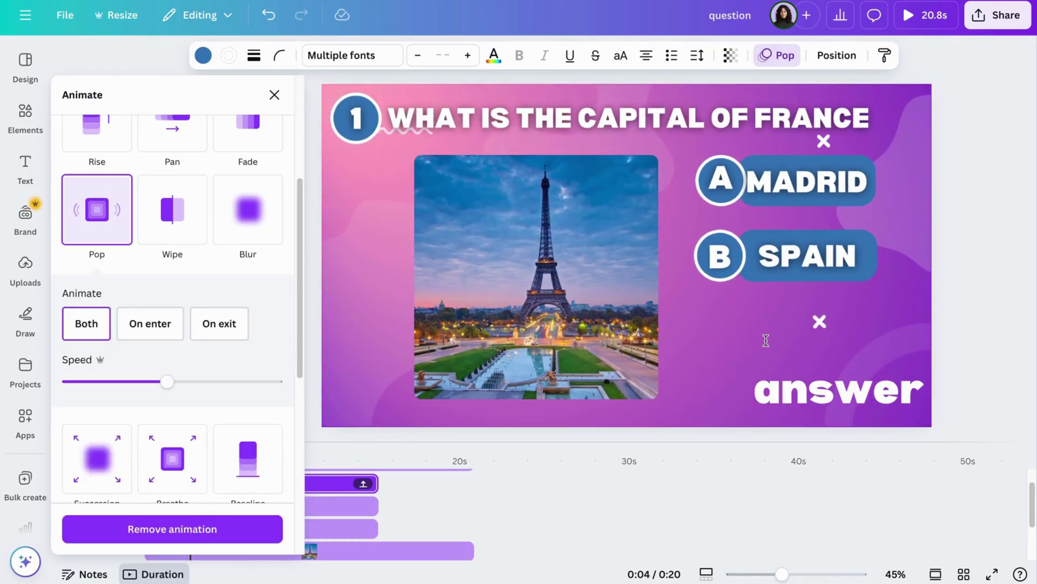
pyautogui.click(759, 355)
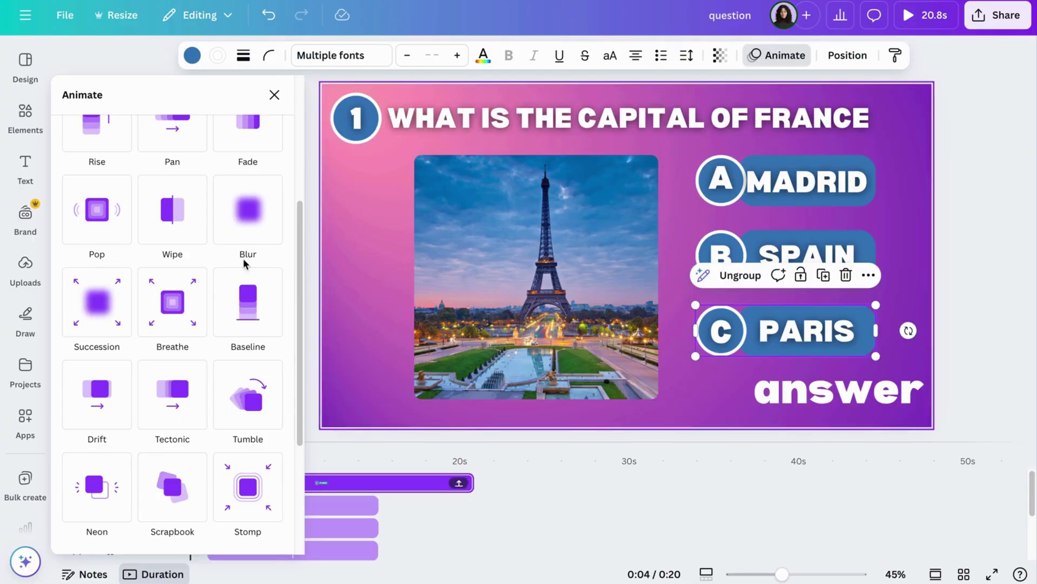
pyautogui.click(104, 195)
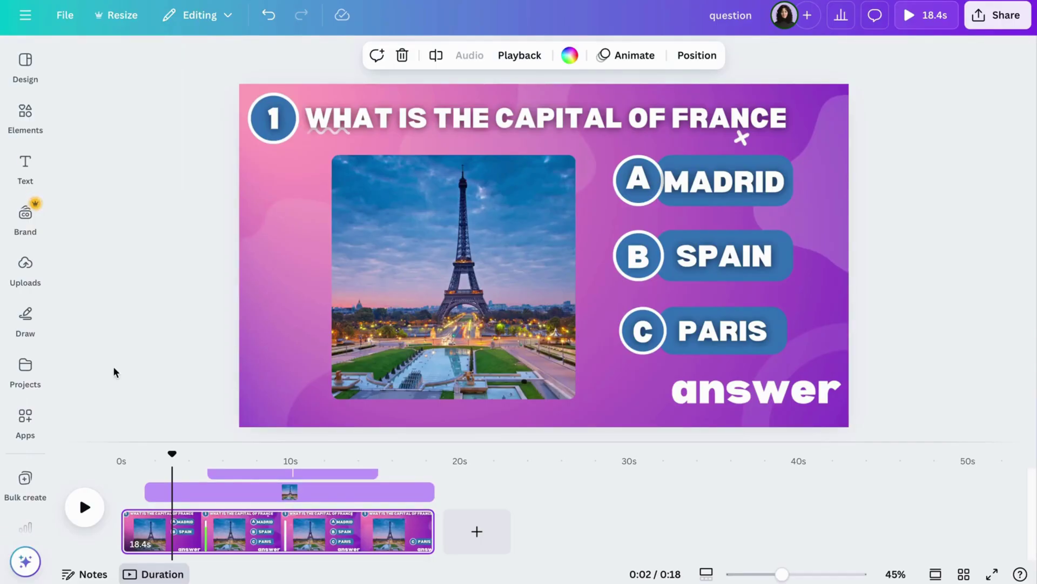
# - Upload the quiz data file from the Downloads folder as the data source for Bulk create
pyautogui.click(22, 489)
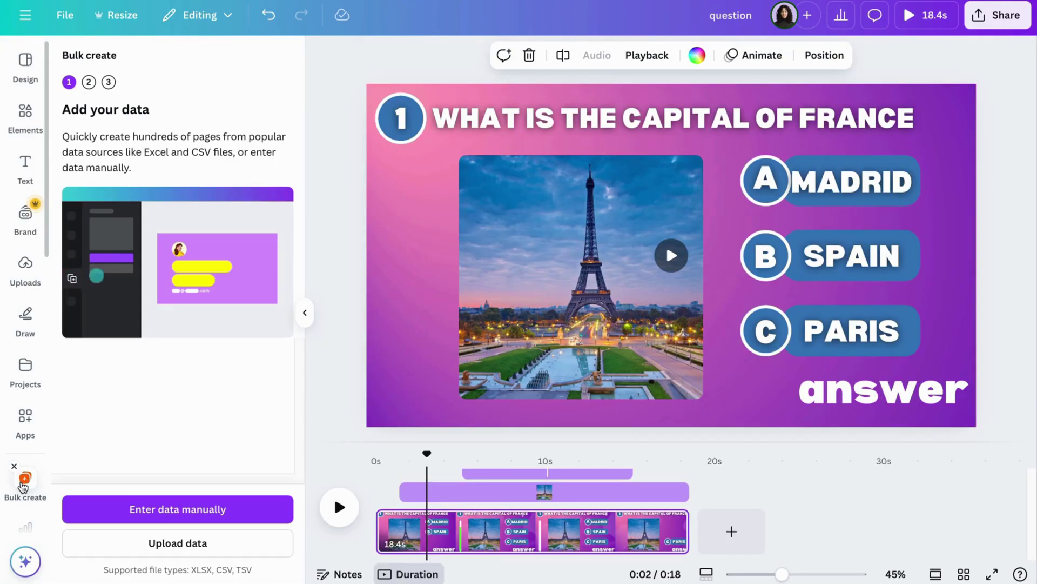
pyautogui.click(168, 551)
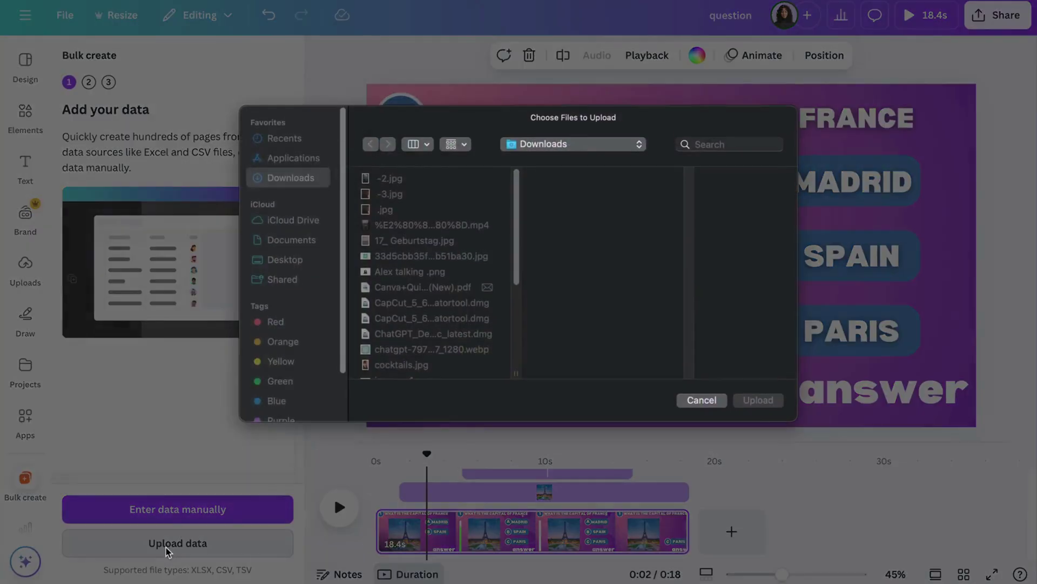
pyautogui.scroll(-10, 459, 324)
pyautogui.click(444, 354)
pyautogui.click(748, 403)
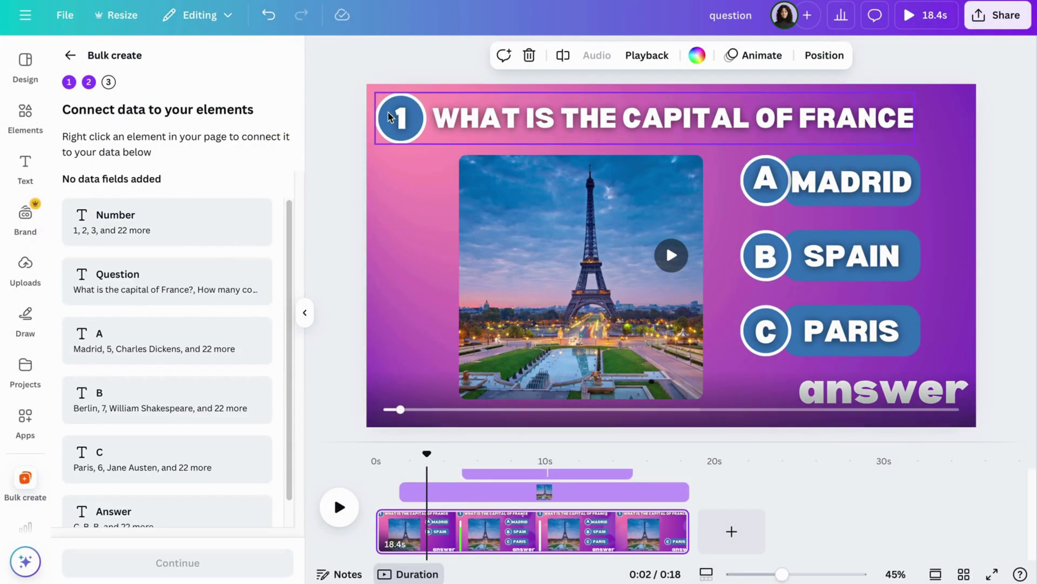
# - Ungroup the number badge and question text so that each can be selected separately
pyautogui.click(391, 115)
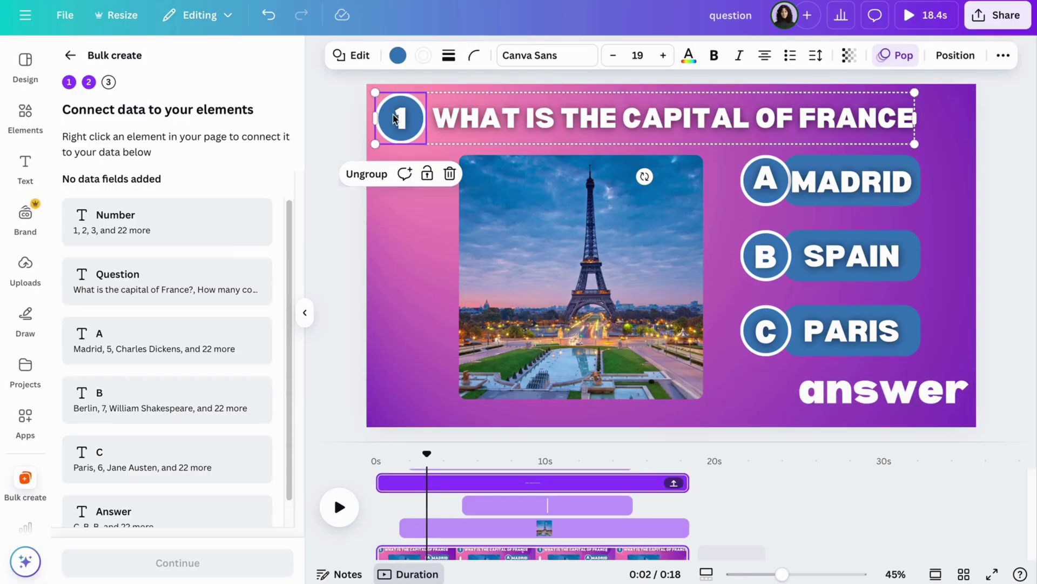
pyautogui.click(384, 174)
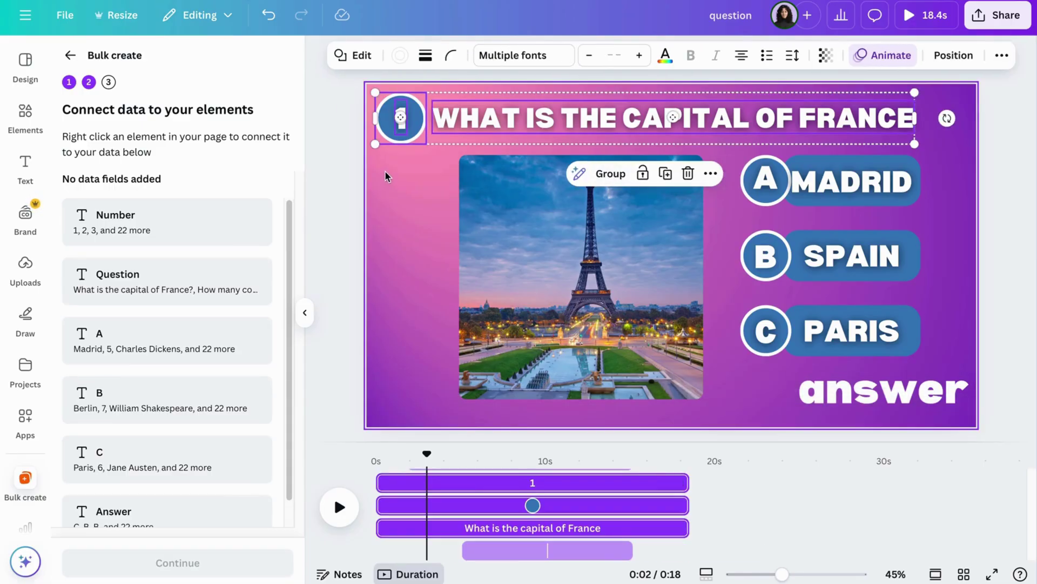
pyautogui.click(414, 169)
pyautogui.click(413, 127)
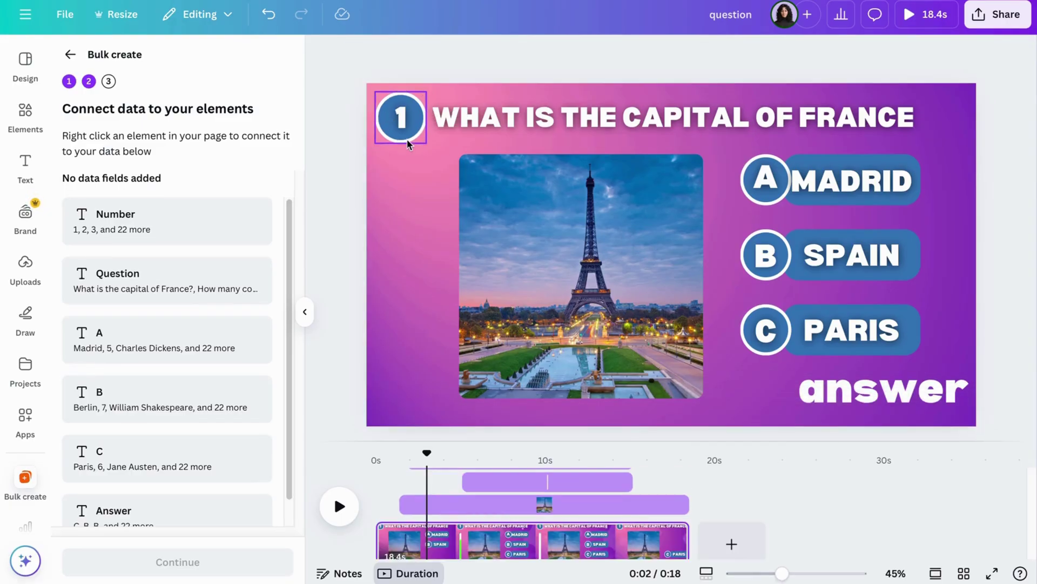
# - Connect the number 1 text in the badge to the Number data field
pyautogui.click(408, 141)
pyautogui.click(445, 173)
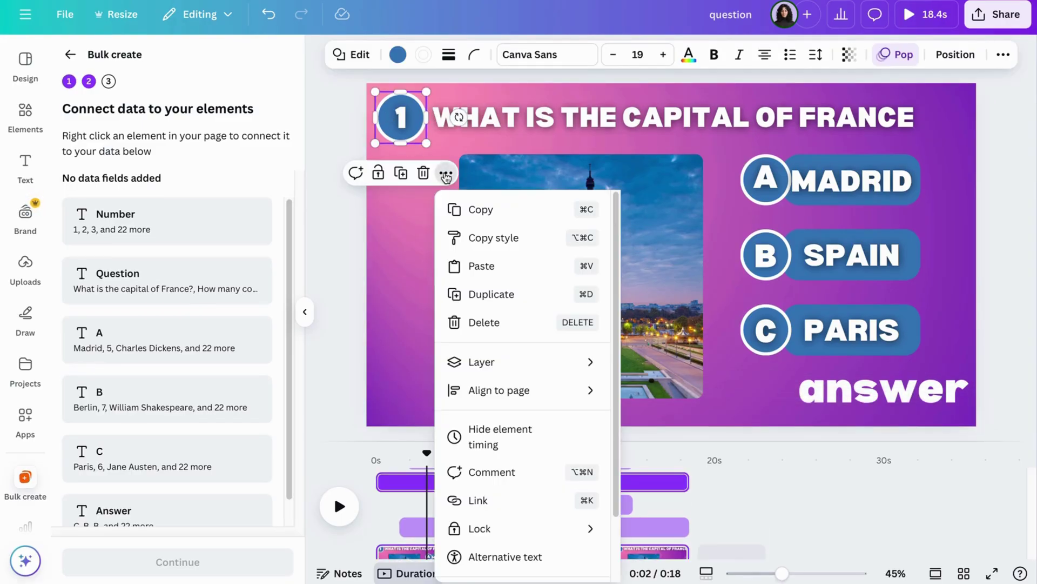
pyautogui.click(403, 117)
pyautogui.click(453, 164)
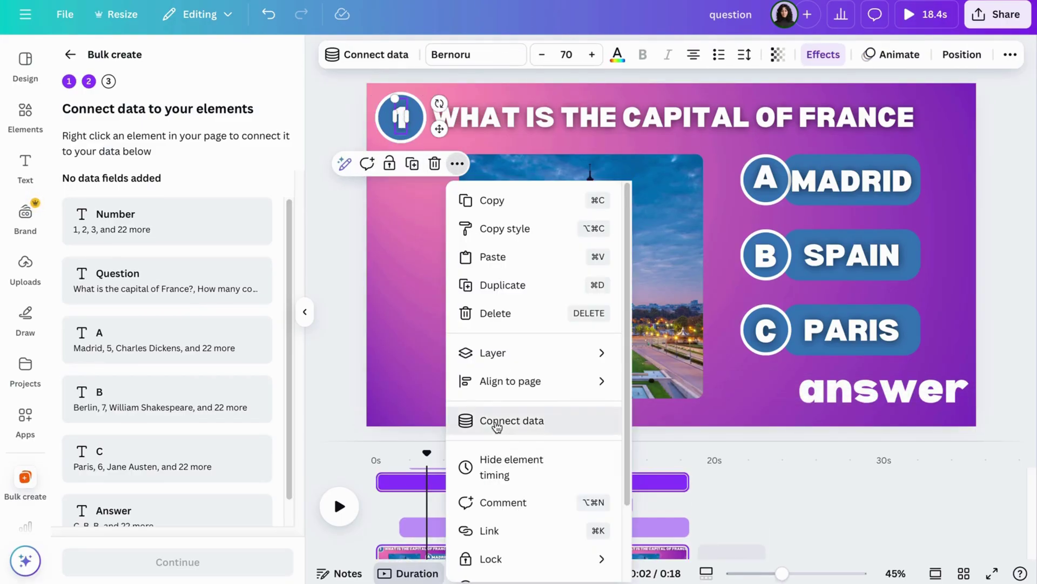
pyautogui.click(493, 420)
pyautogui.click(505, 277)
# - Connect the question heading text to the Question data field
pyautogui.click(483, 120)
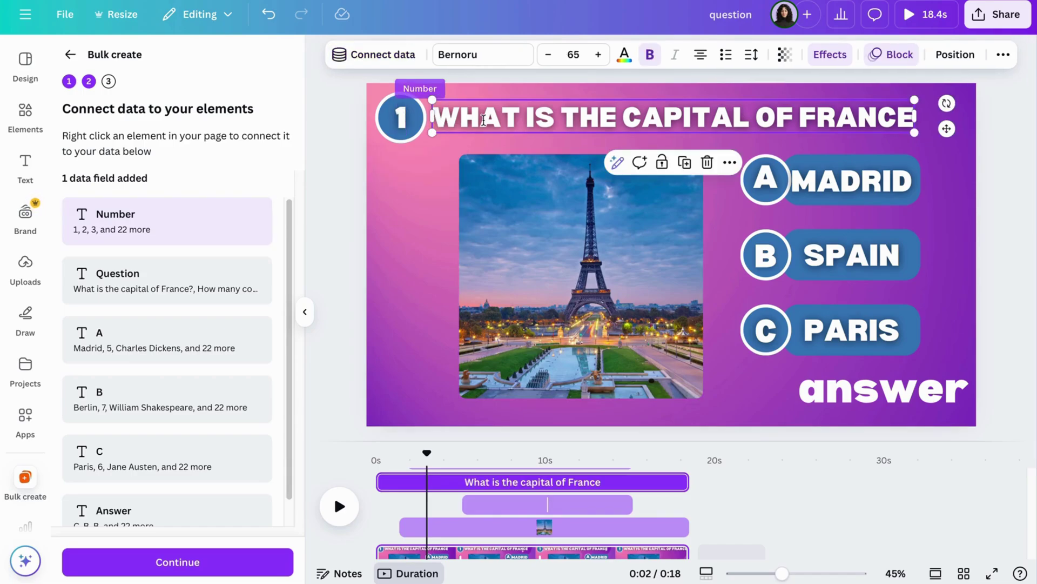
pyautogui.click(731, 163)
pyautogui.click(778, 389)
pyautogui.click(772, 304)
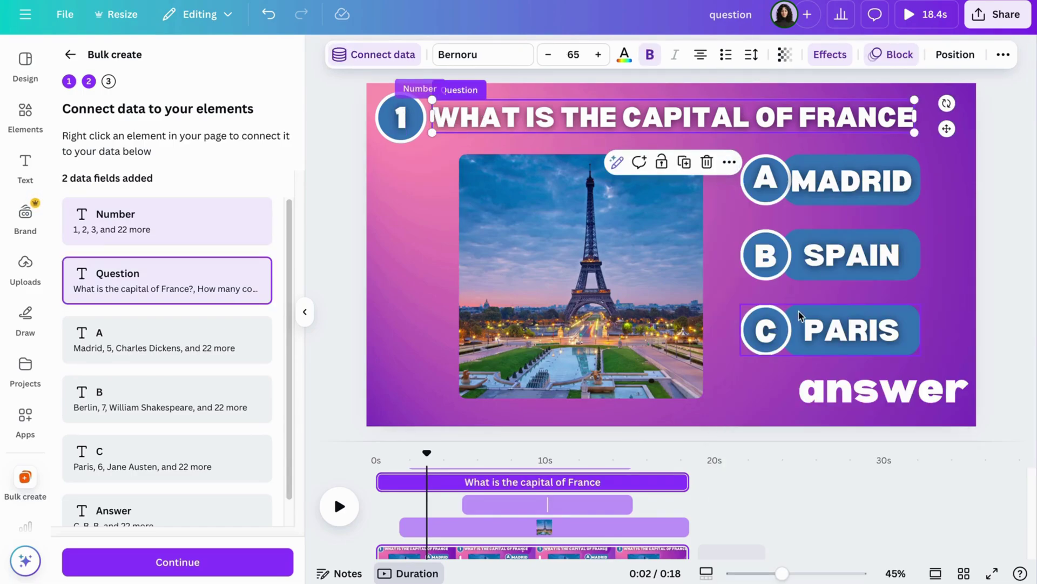
# - Ungroup the A MADRID answer and connect its letter A text to the A data field
pyautogui.click(809, 191)
pyautogui.click(767, 179)
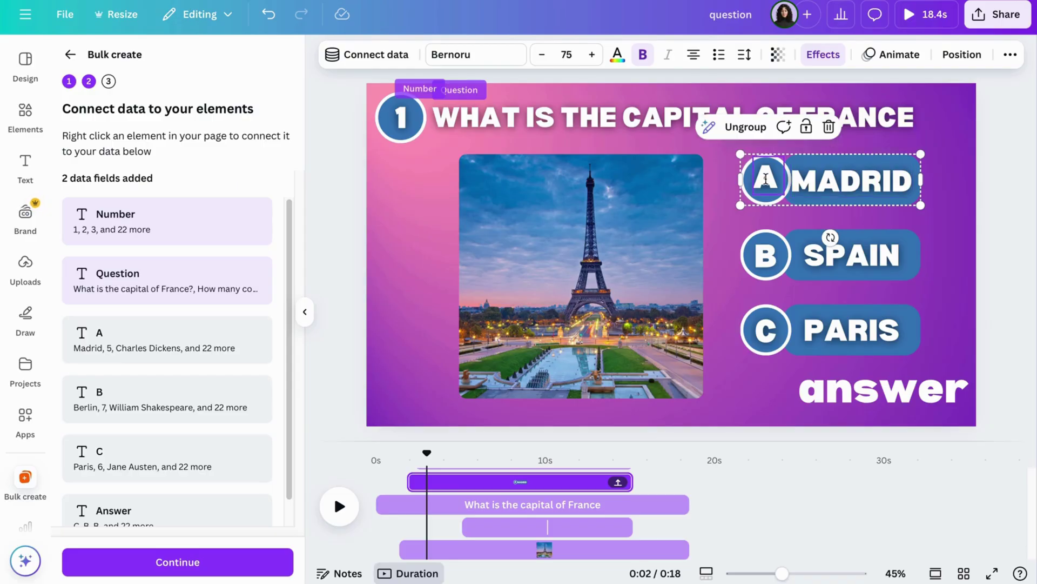
pyautogui.click(741, 132)
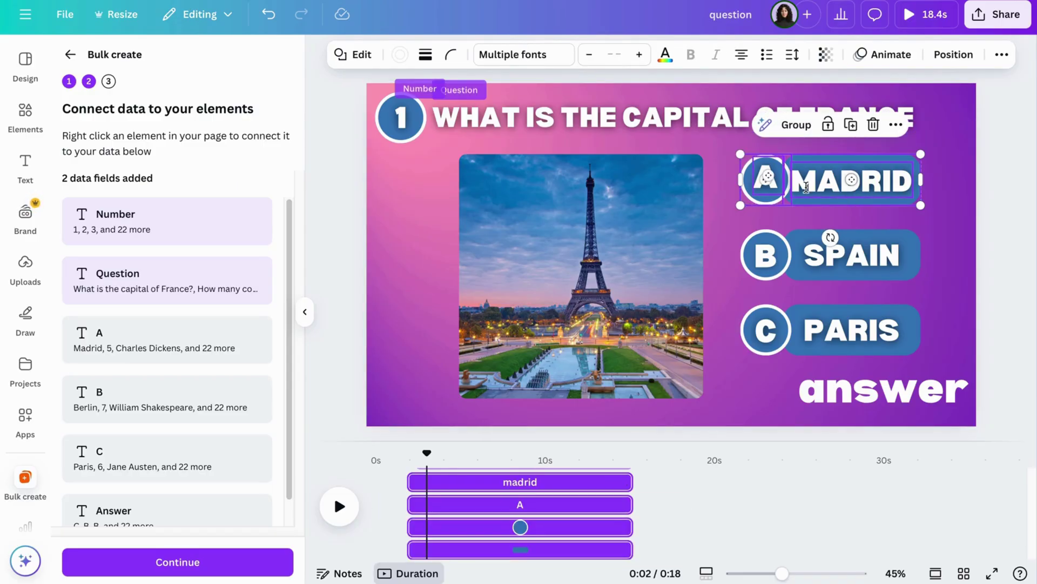
pyautogui.click(769, 176)
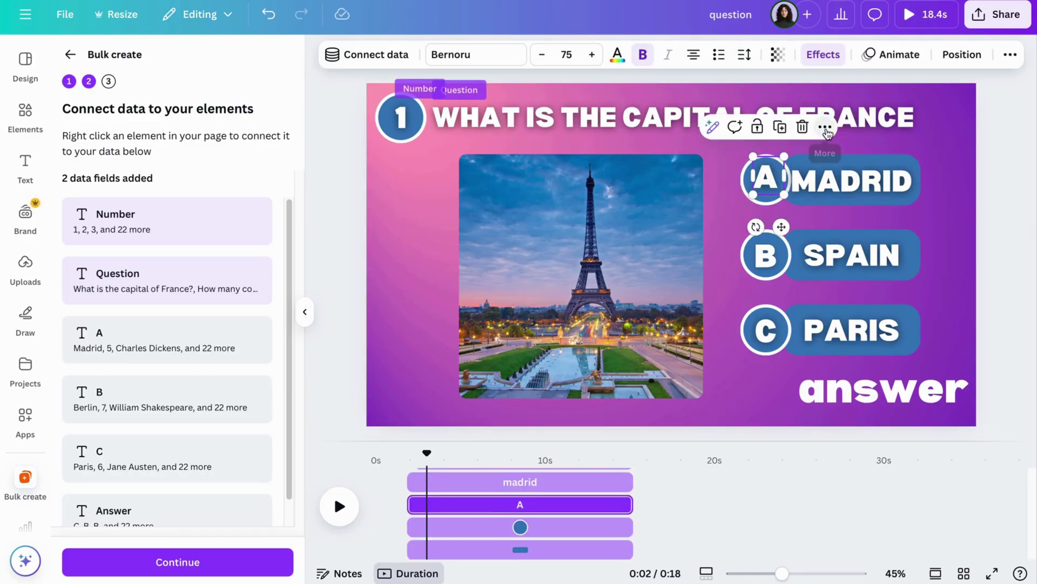
pyautogui.click(825, 128)
pyautogui.click(853, 382)
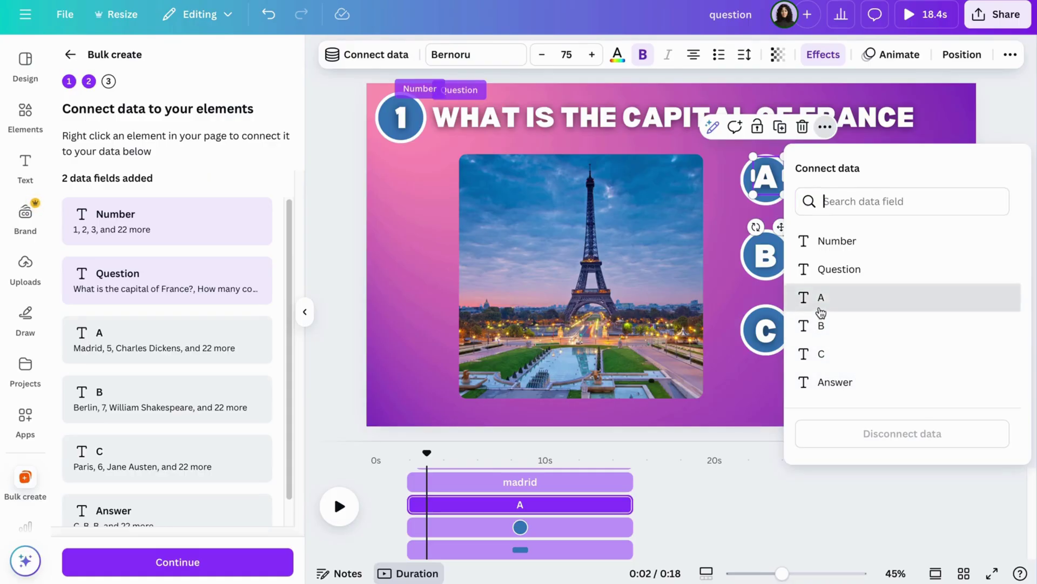
pyautogui.click(821, 297)
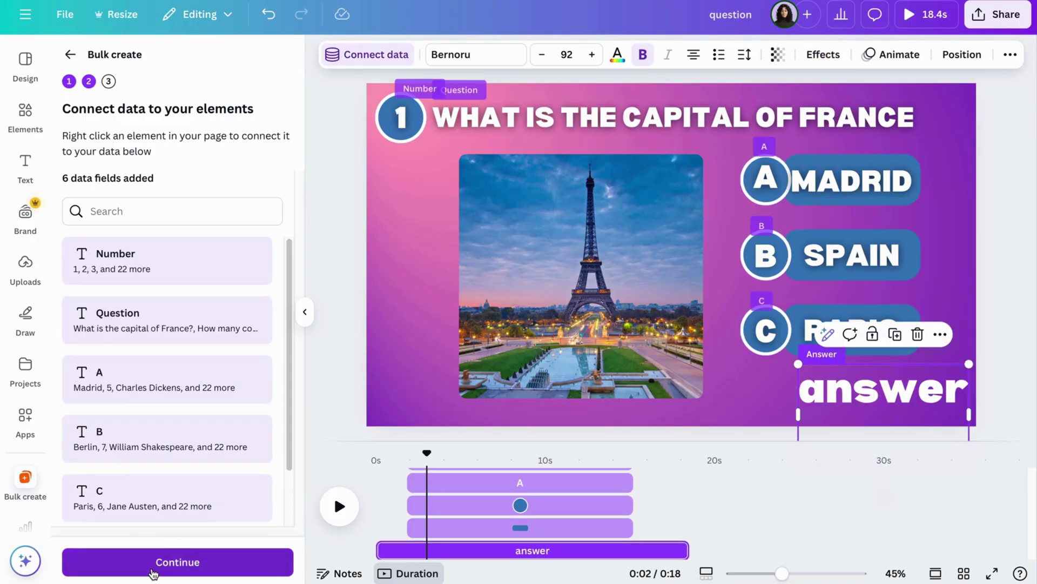
# - Continue to applying the data and generate the 25 designs with all quiz rows selected
pyautogui.click(152, 569)
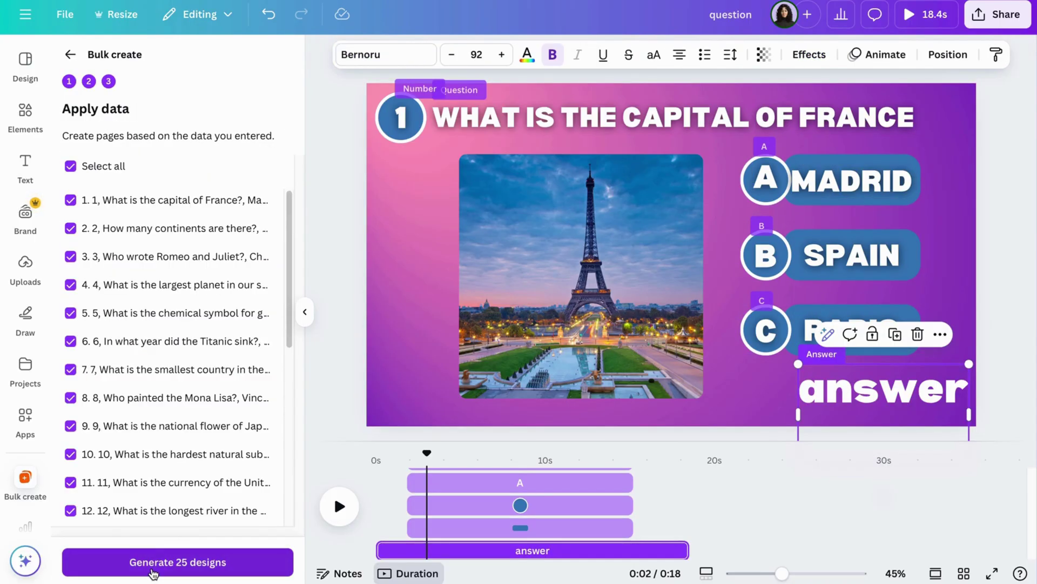
pyautogui.scroll(-5, 208, 336)
pyautogui.scroll(5, 209, 335)
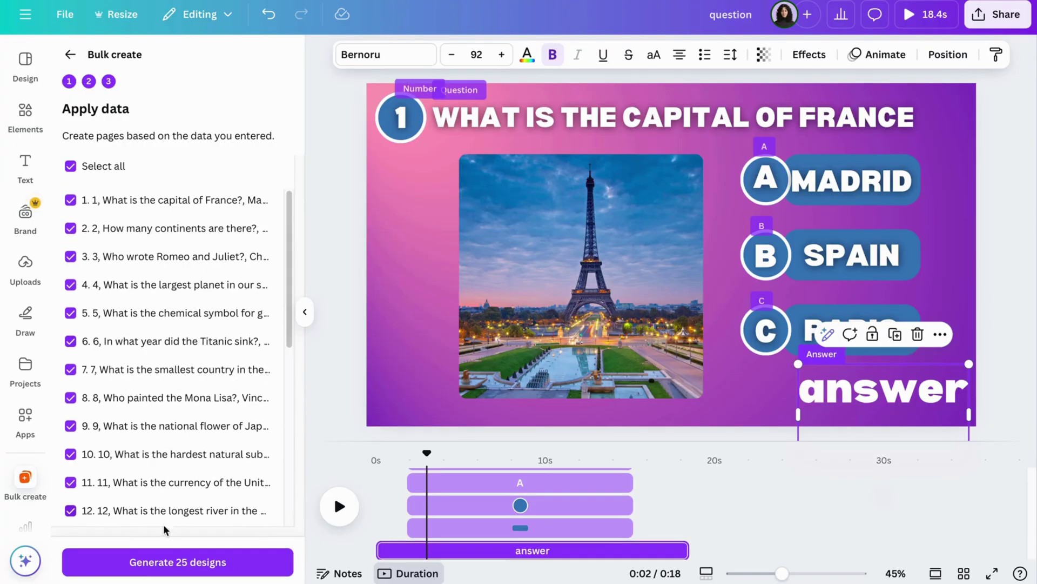
pyautogui.click(144, 566)
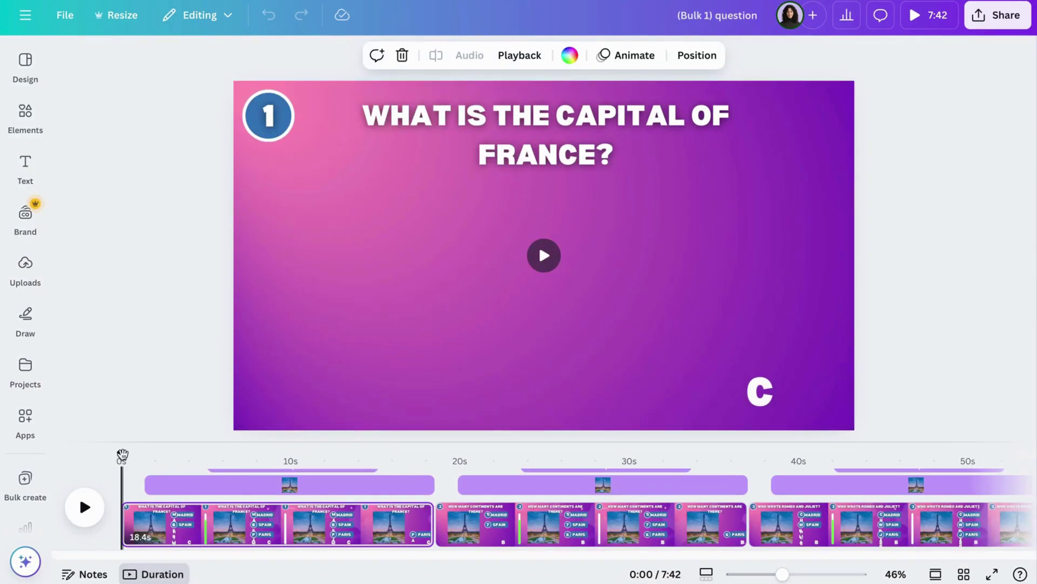
# - Review the generated quiz pages by scrubbing the timeline and browsing the page overview grid
pyautogui.moveTo(122, 455); pyautogui.dragTo(880, 455)
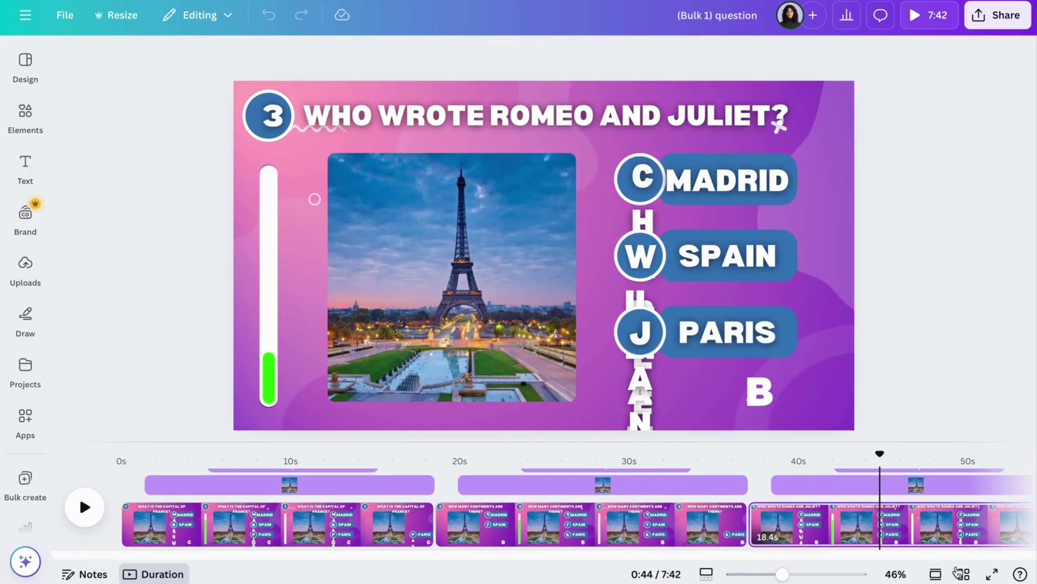
pyautogui.click(960, 573)
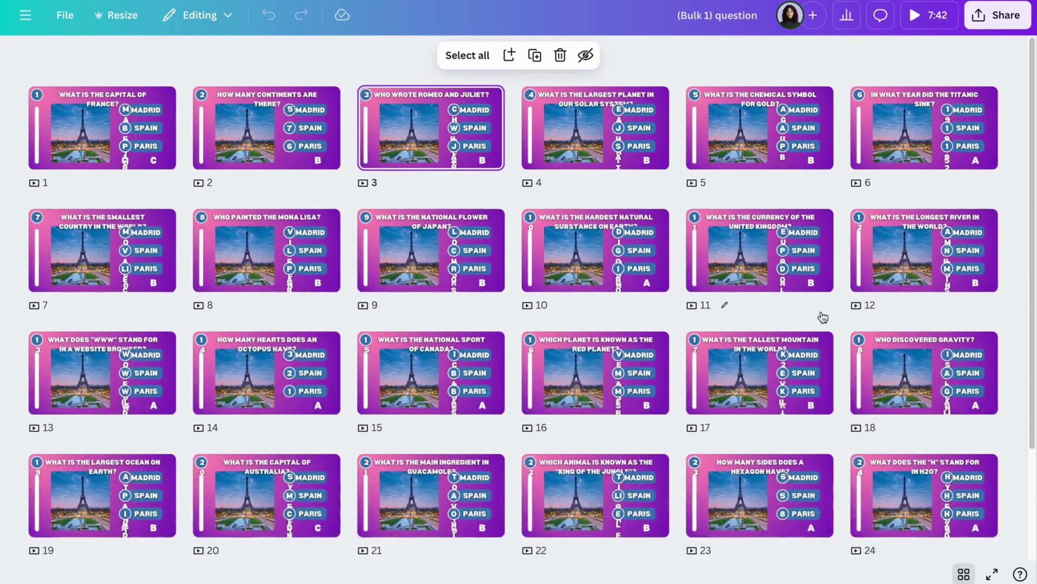
pyautogui.scroll(-3, 649, 200)
pyautogui.scroll(3, 643, 227)
pyautogui.moveTo(511, 248)
pyautogui.scroll(-3, 511, 248)
pyautogui.scroll(3, 508, 270)
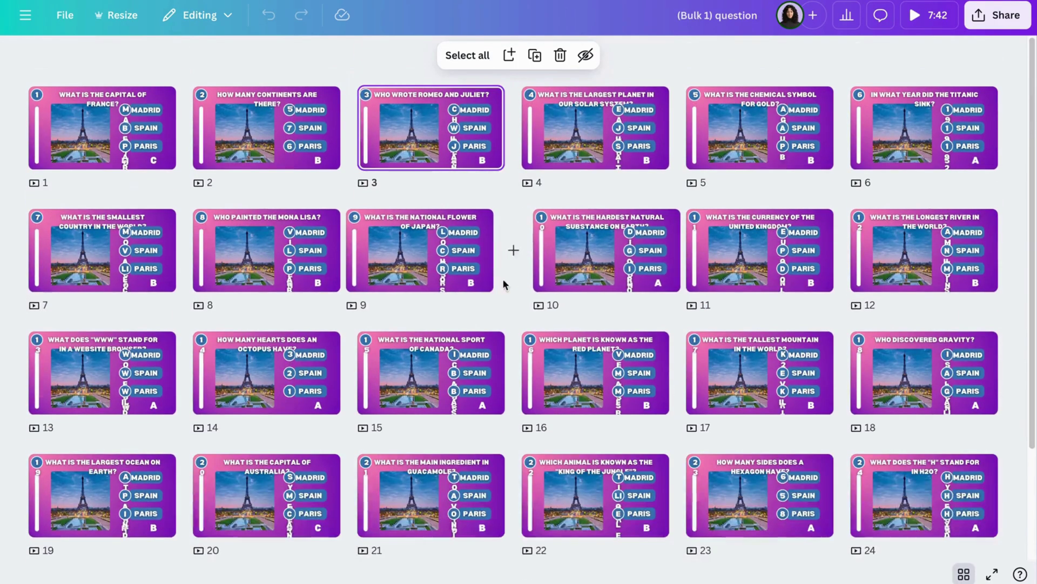
# - Search the elements for "earth" and replace the Eiffel Tower photo on page 2 with an Earth globe image
pyautogui.click(115, 128)
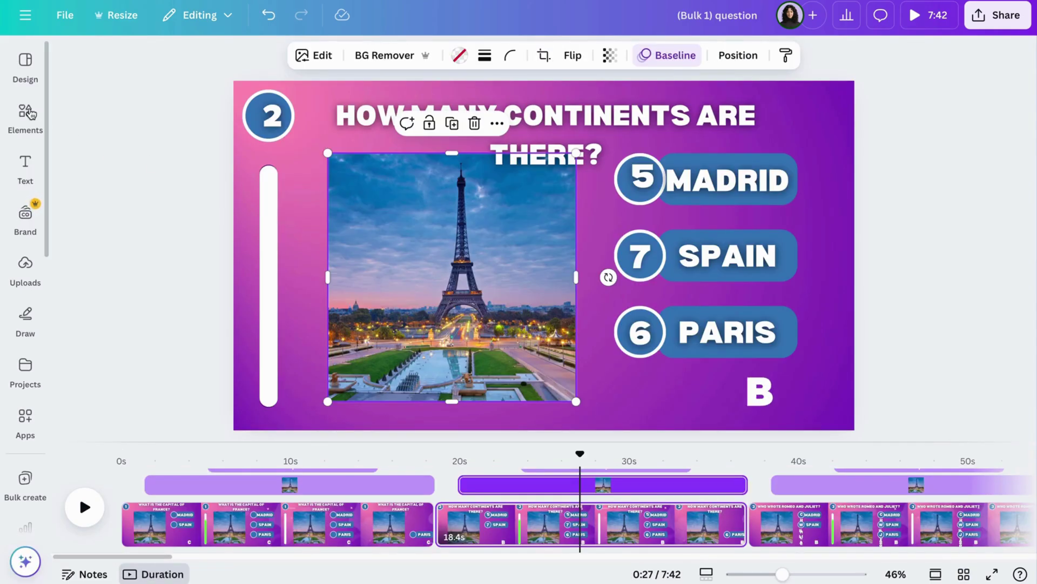
pyautogui.moveTo(25, 116)
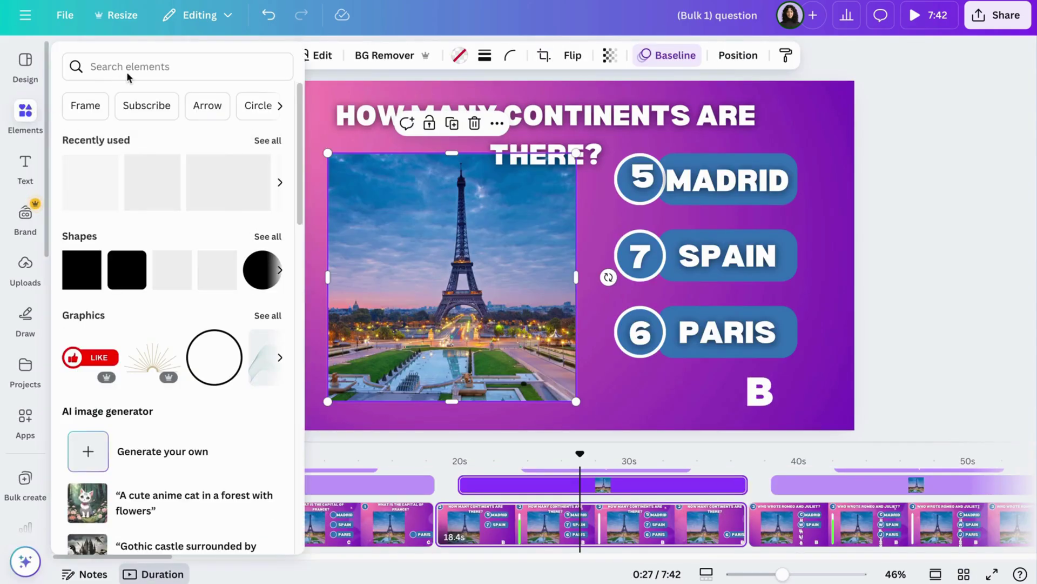
pyautogui.click(145, 65)
pyautogui.write('earth')
pyautogui.press('Return')
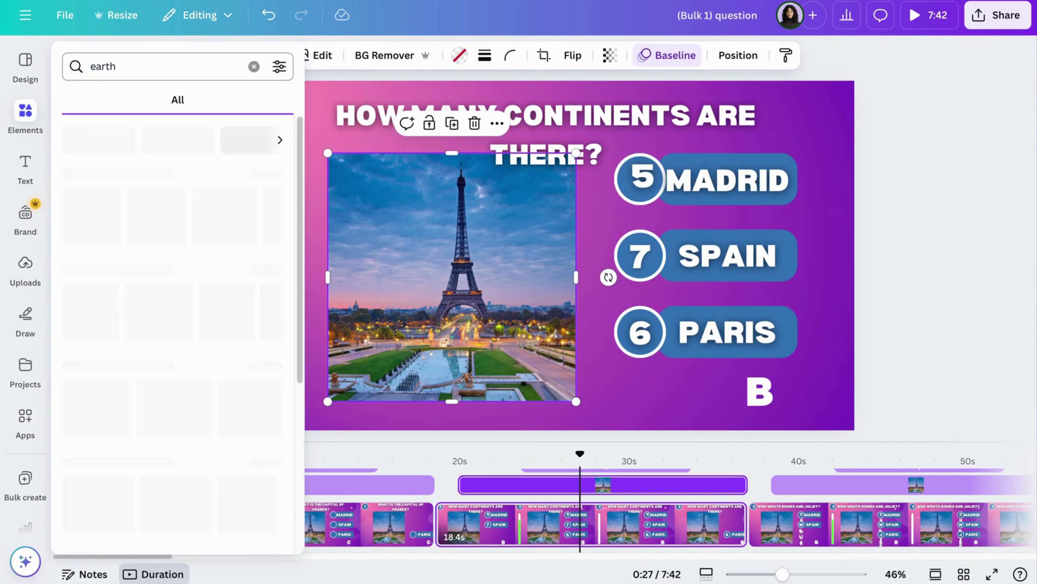
pyautogui.click(167, 204)
pyautogui.click(145, 222)
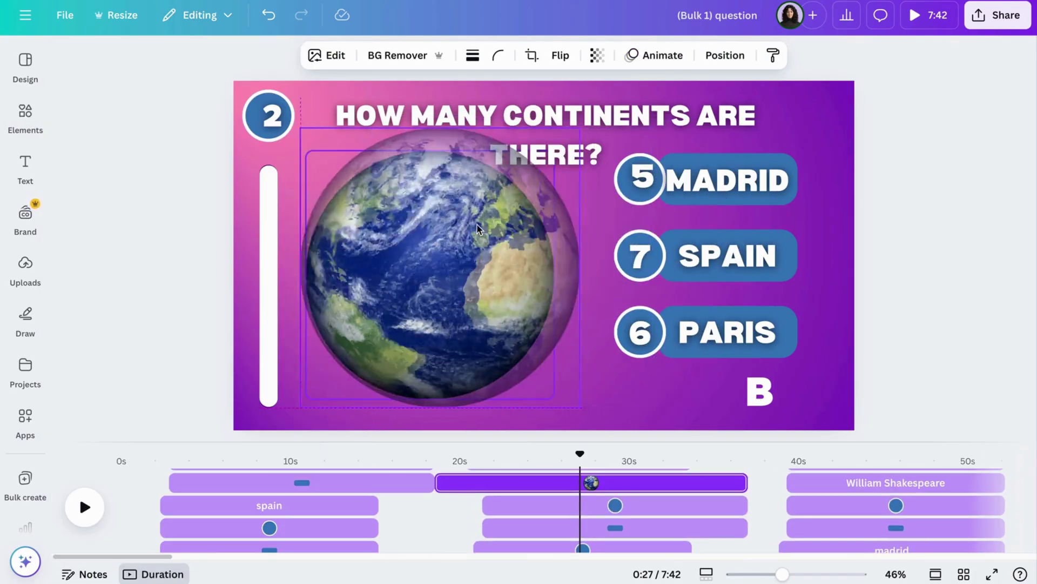
pyautogui.click(675, 235)
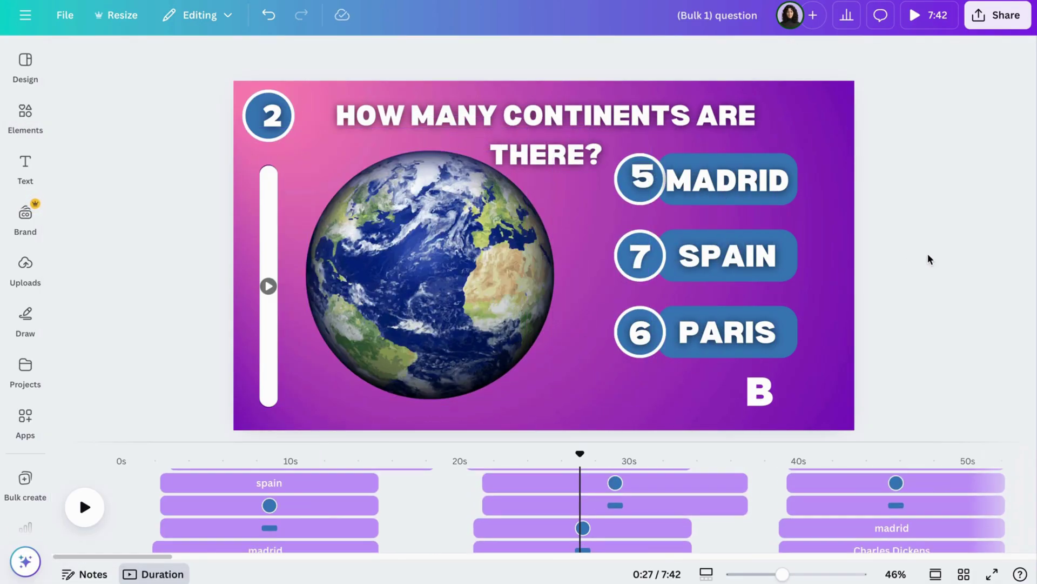
# - Replace the MADRID, SPAIN and PARIS answer texts on page 2 with 5, 7 and 6
pyautogui.click(708, 179)
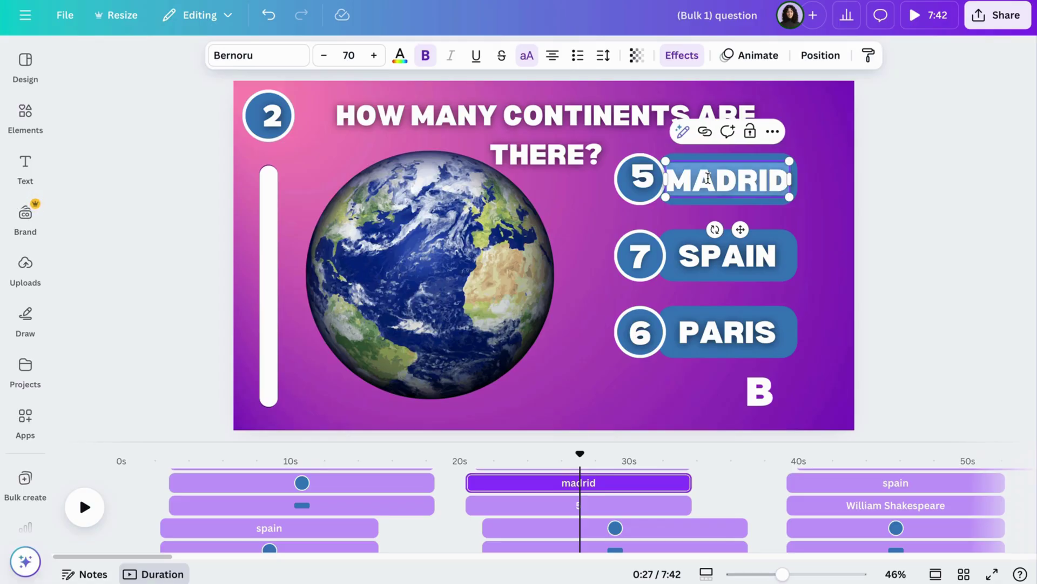
pyautogui.write('5')
pyautogui.doubleClick(712, 256)
pyautogui.write('7')
pyautogui.doubleClick(714, 339)
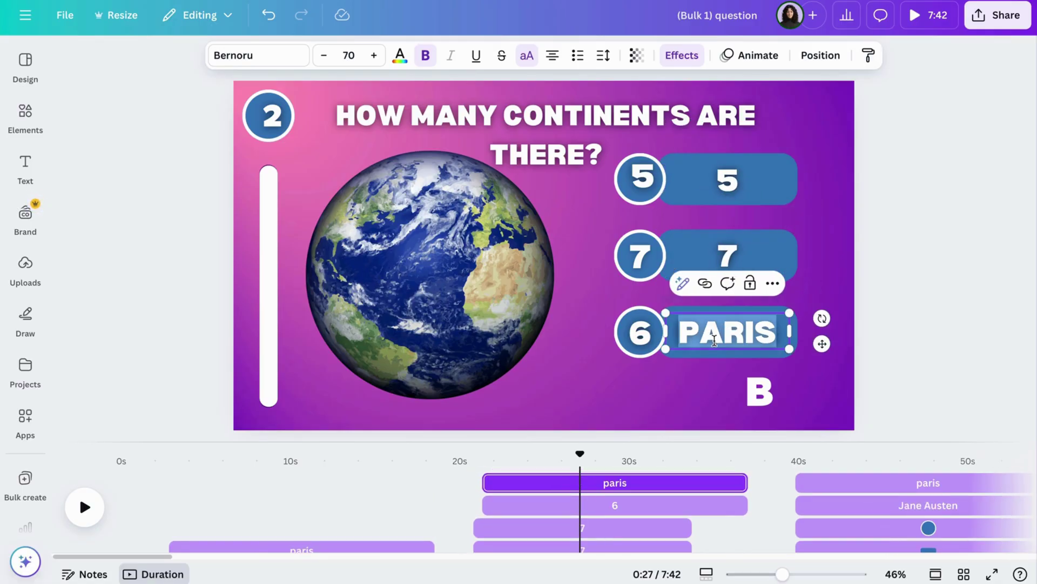
pyautogui.write('6')
# - Change the texts in page 2's three answer circles to A, B and C
pyautogui.click(644, 175)
pyautogui.write('A')
pyautogui.click(639, 255)
pyautogui.write('B')
pyautogui.click(644, 337)
pyautogui.write('C')
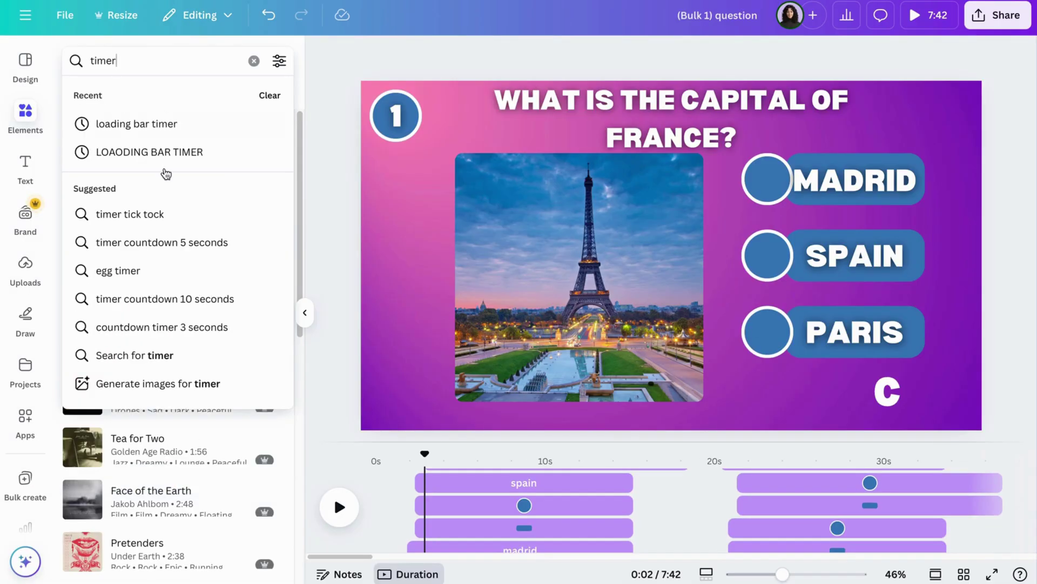
# - Search the audio elements for "timer tick tock" and for "upbeat music", and browse the music tracks
pyautogui.click(115, 216)
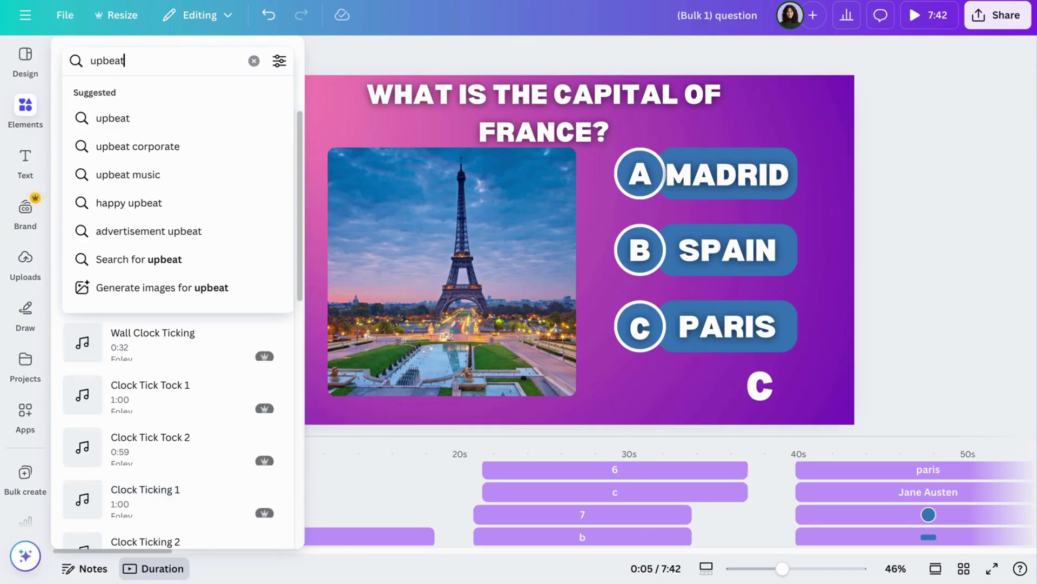
pyautogui.write('music')
pyautogui.press('Return')
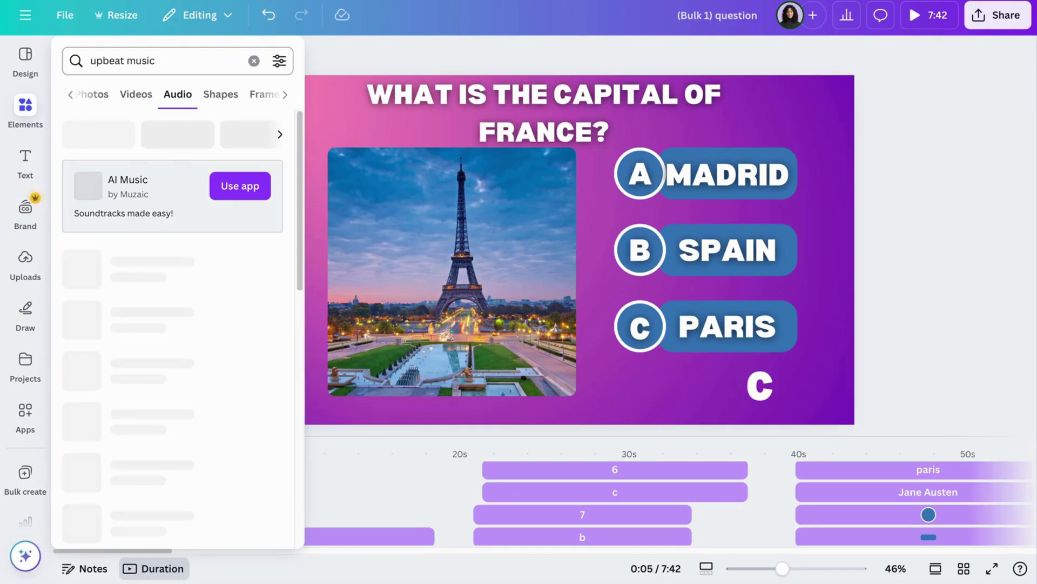
pyautogui.scroll(-3, 139, 416)
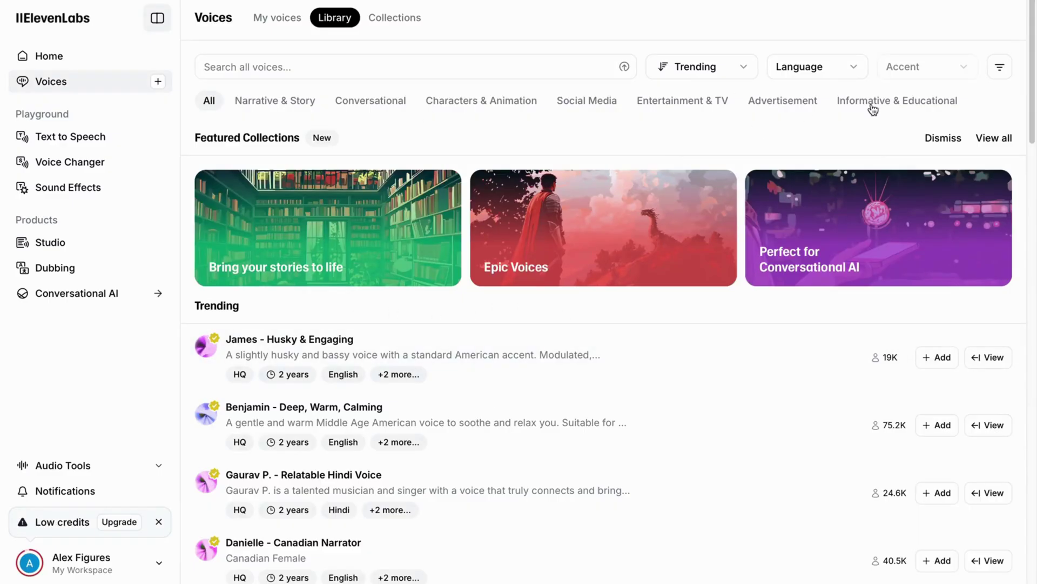
# - In the ElevenLabs voice library, browse the Narrative & Story voices and filter the list to Informative & Educational
pyautogui.click(873, 104)
pyautogui.click(279, 103)
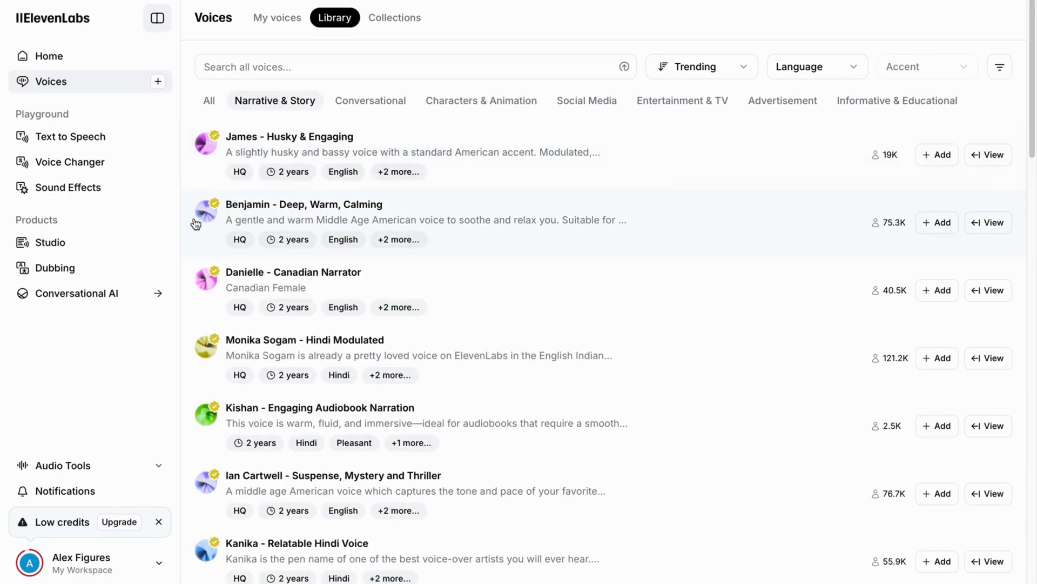
pyautogui.scroll(-2, 359, 359)
pyautogui.click(886, 101)
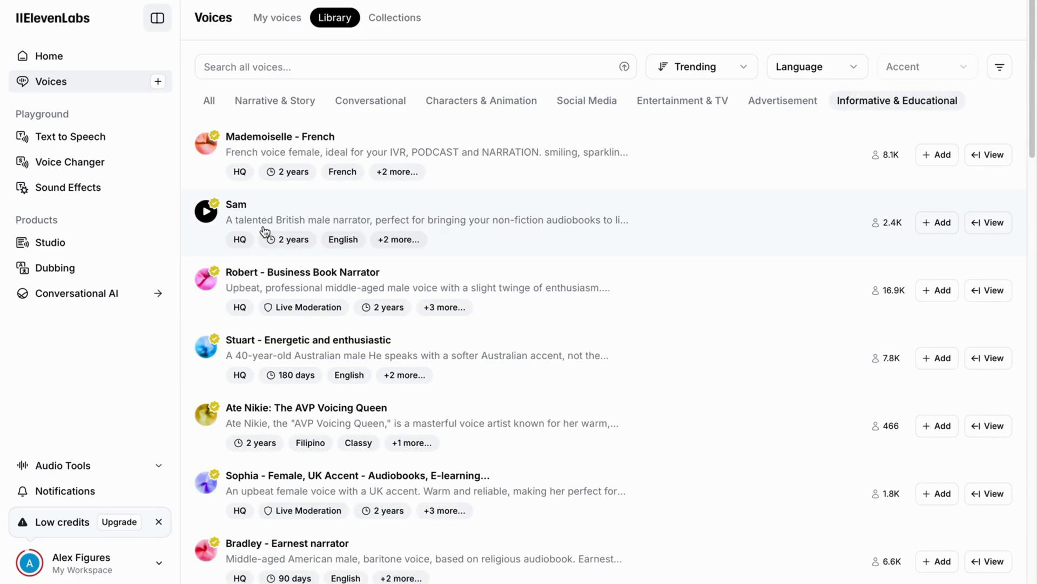
# - Preview the Sam and Bradley - Earnest narrator voices and look through more Informative & Educational voices
pyautogui.click(206, 214)
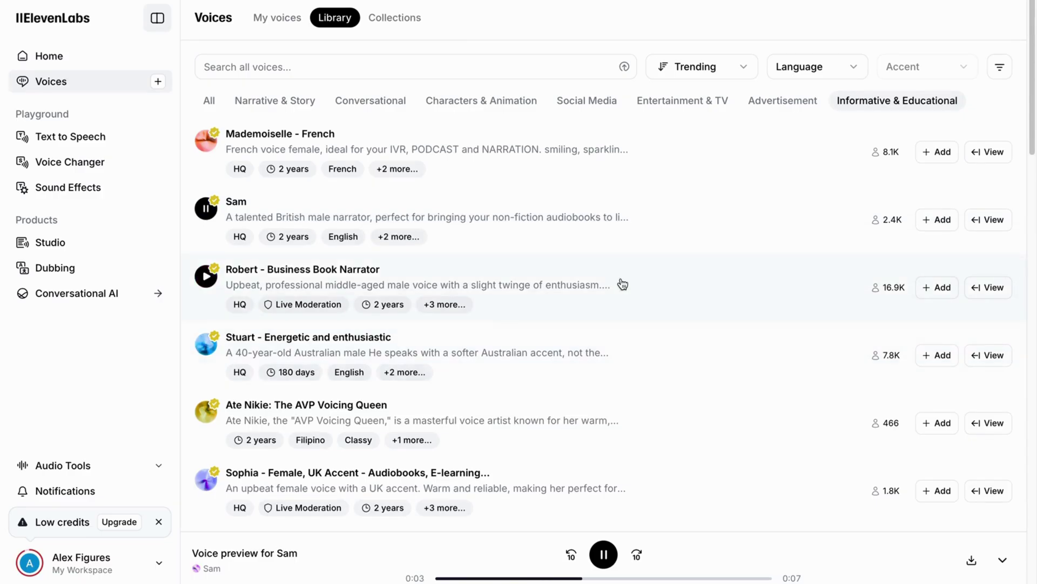
pyautogui.scroll(-3, 623, 284)
pyautogui.click(207, 345)
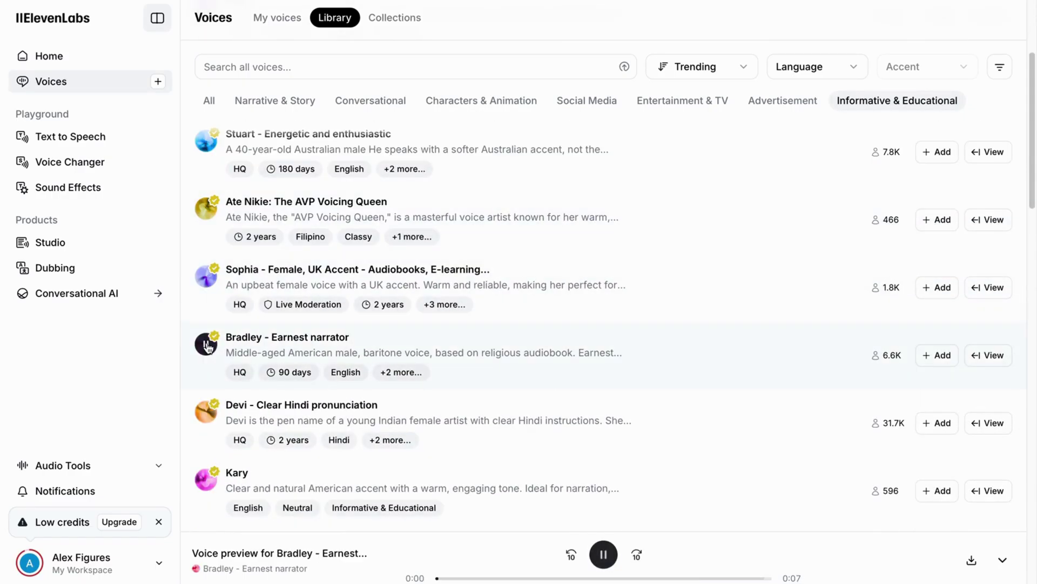
pyautogui.scroll(-1, 308, 324)
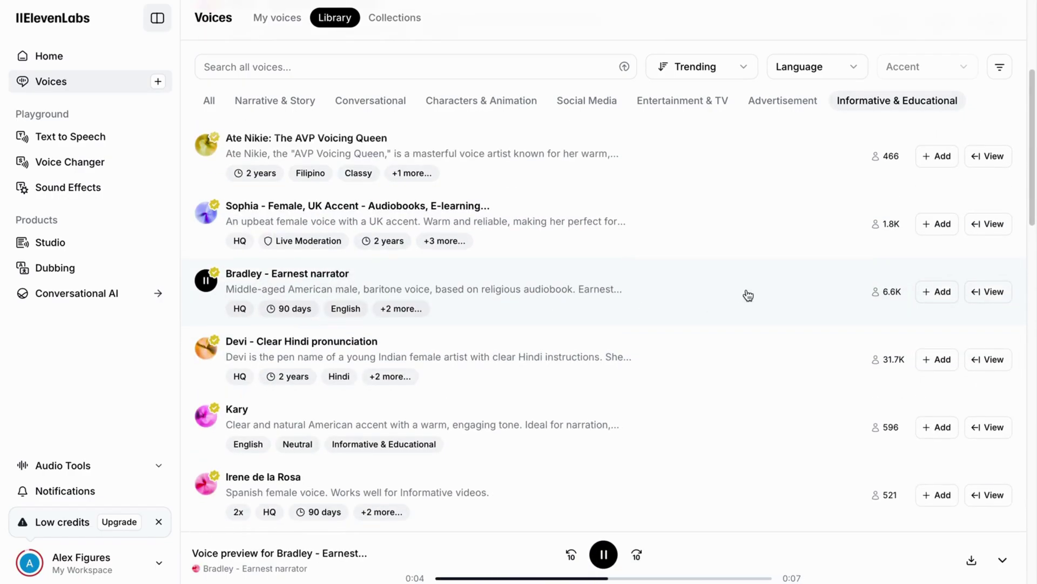
pyautogui.scroll(-11, 727, 292)
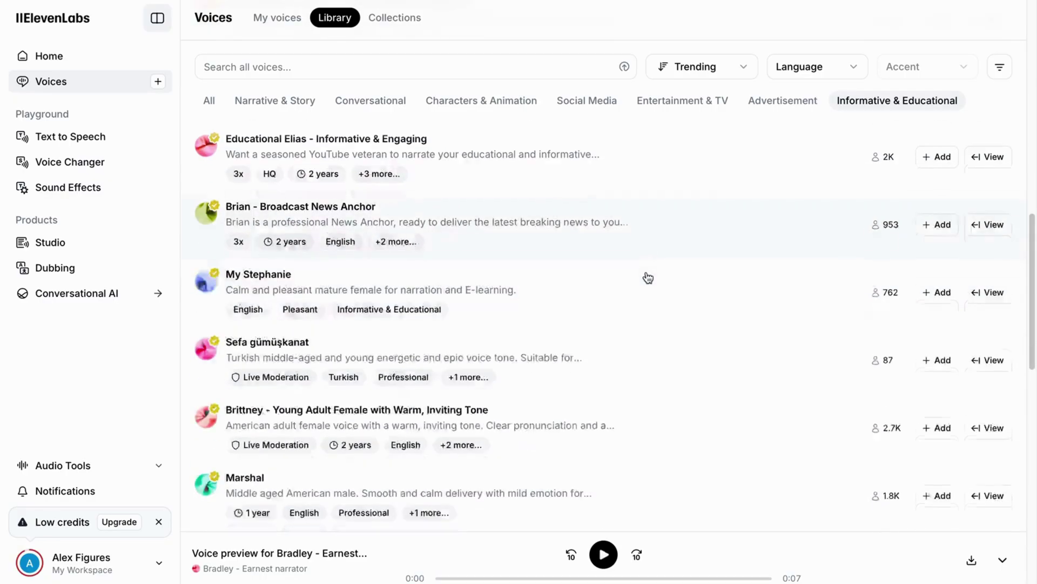
pyautogui.scroll(-2, 203, 383)
# - Preview the Marshal voice, add it to the saved voices and use it in Text to Speech
pyautogui.click(206, 156)
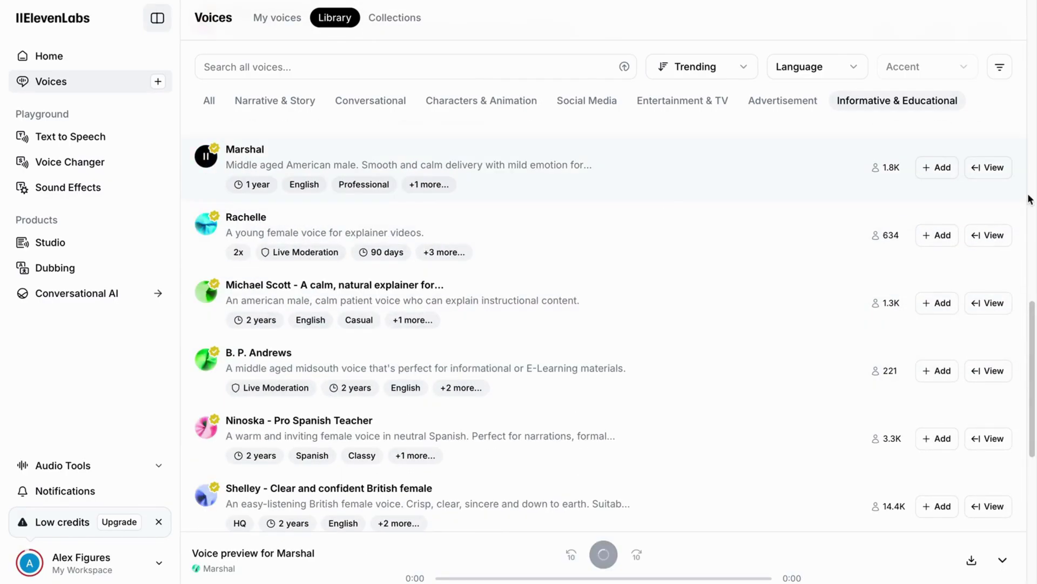
pyautogui.click(944, 169)
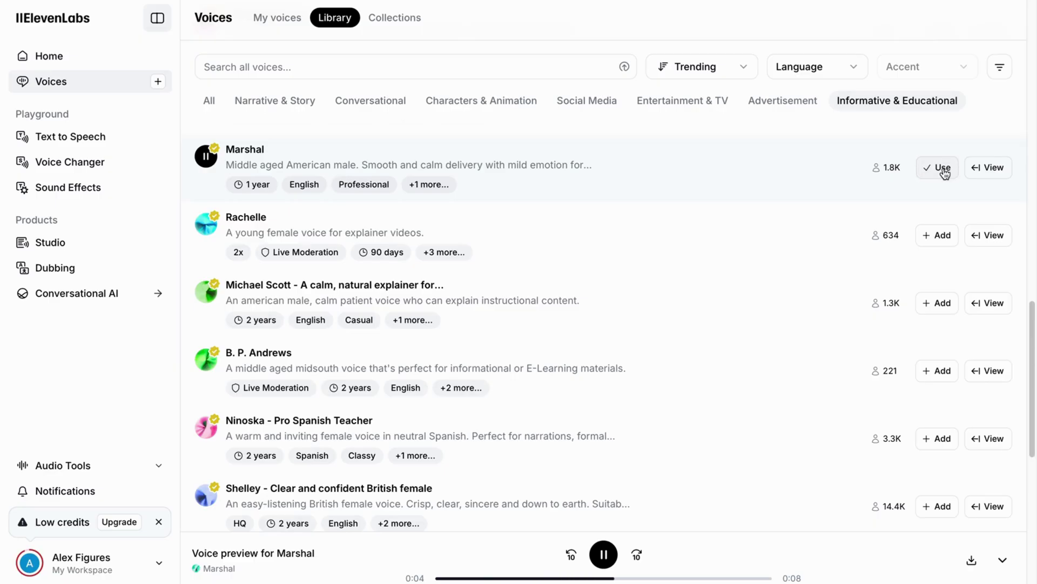
pyautogui.click(942, 168)
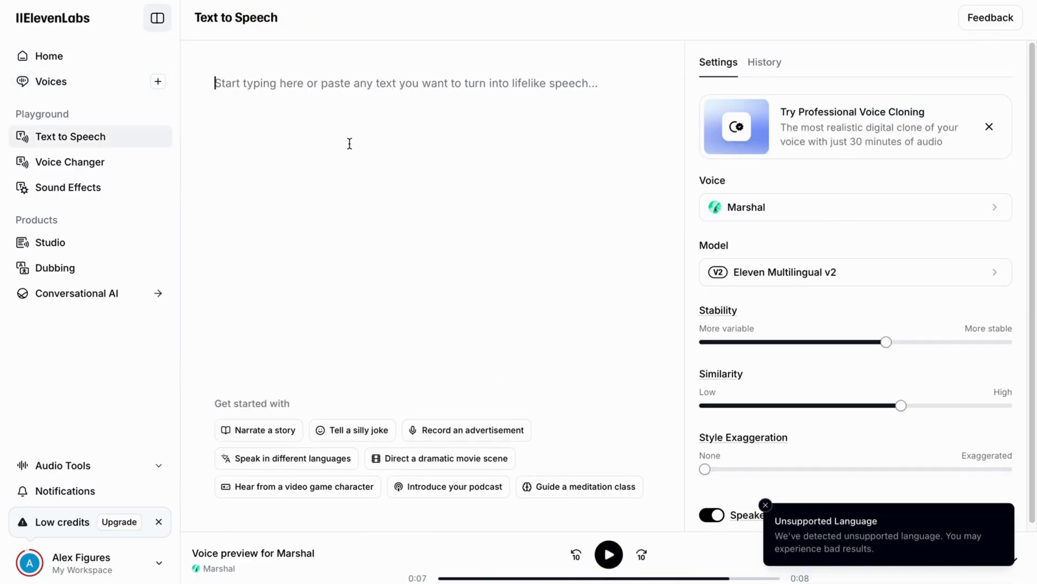
# - Generate Marshal's speech for the text "What is the capital of France?" and download the audio
pyautogui.write('What is the capital of France?')
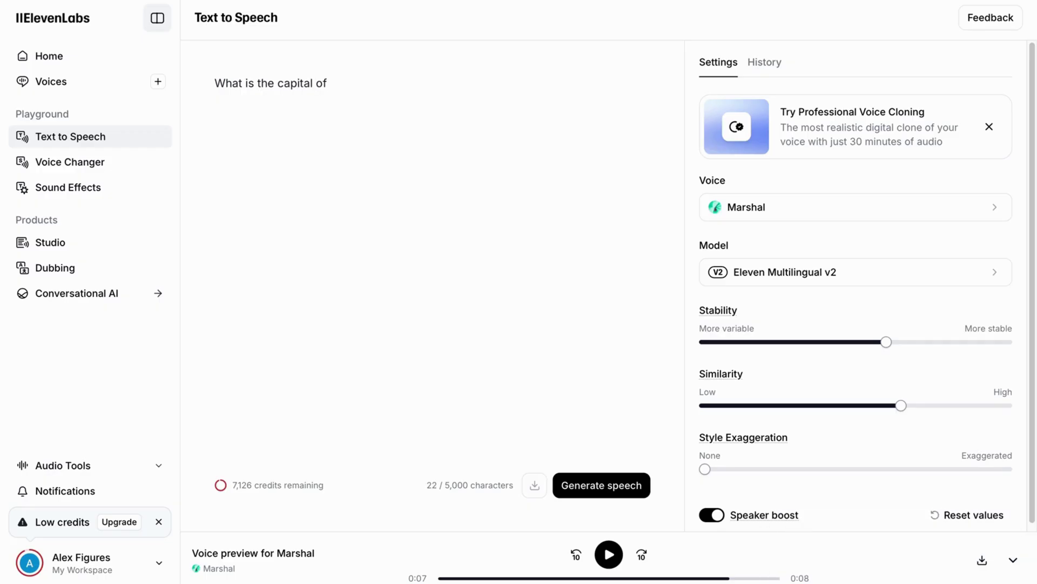
pyautogui.click(626, 489)
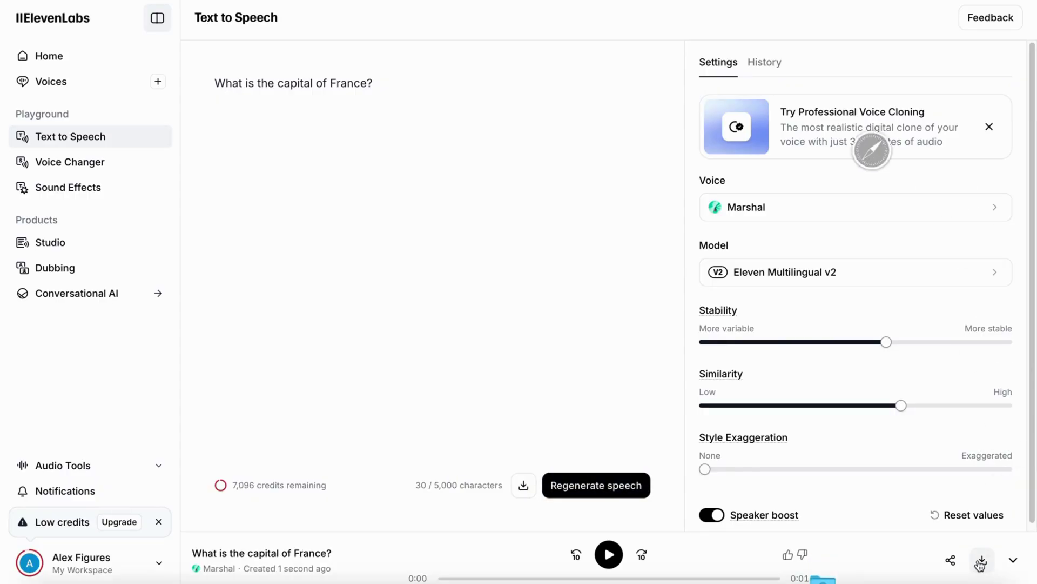
# - Switch to the Canva quiz design and add the uploaded 0:02 ElevenLabs voiceover at the start of the timeline
pyautogui.click(796, 1)
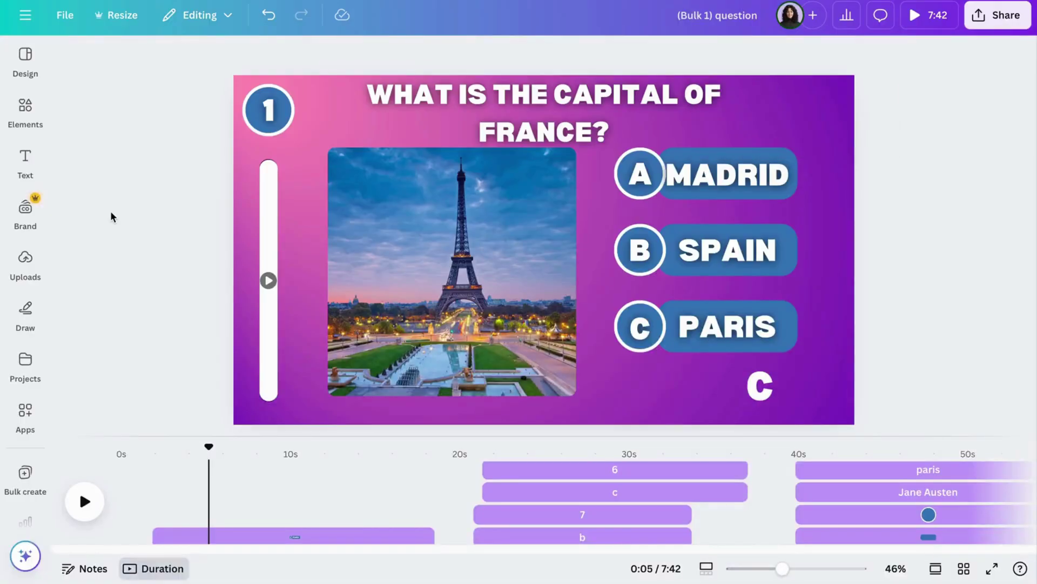
pyautogui.moveTo(26, 259)
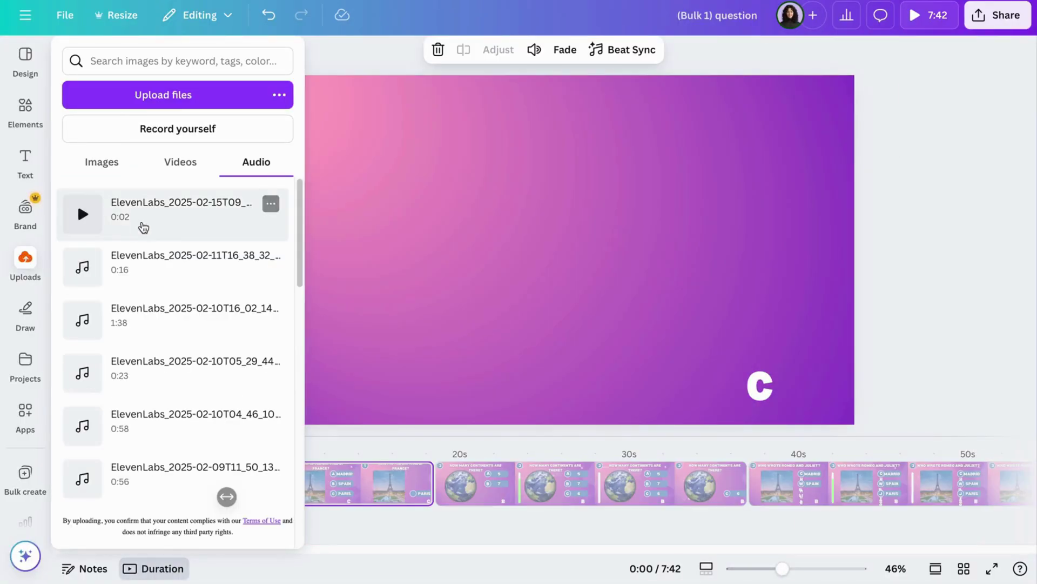
pyautogui.click(142, 227)
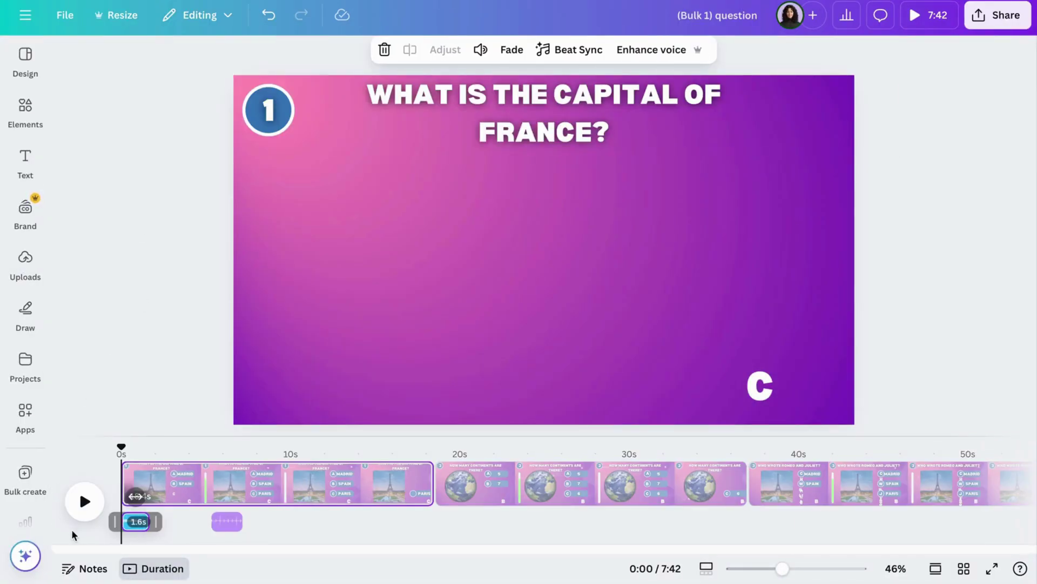
# - Play back the first question with its voiceover and move the playhead to about 0:13
pyautogui.click(83, 501)
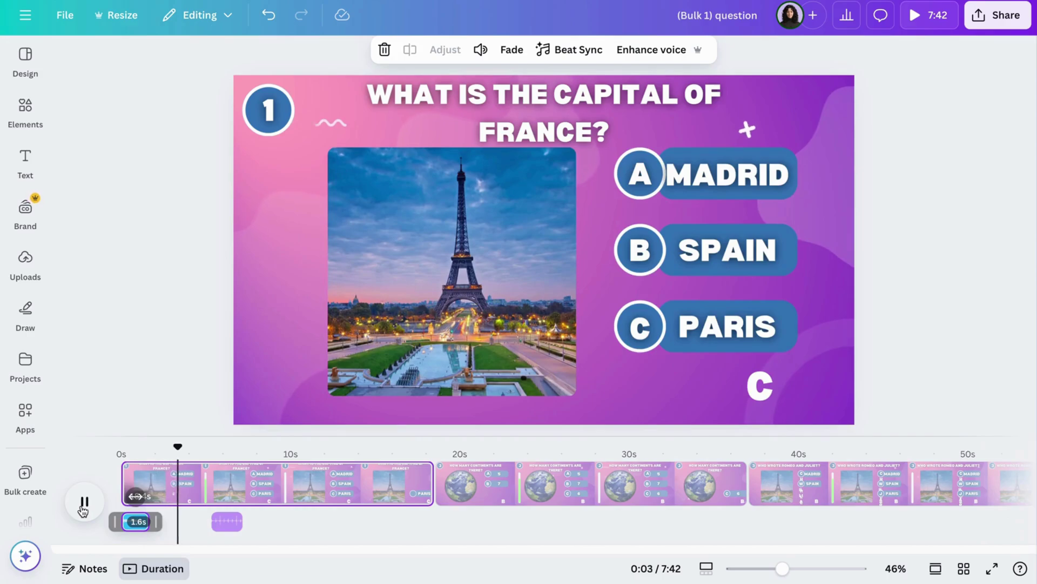
pyautogui.moveTo(197, 446); pyautogui.dragTo(355, 448)
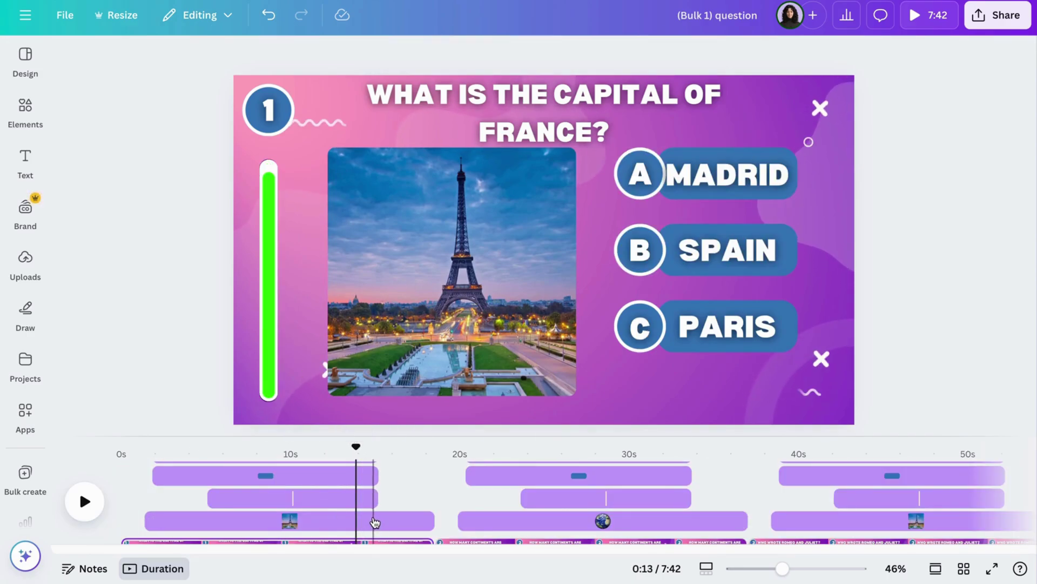